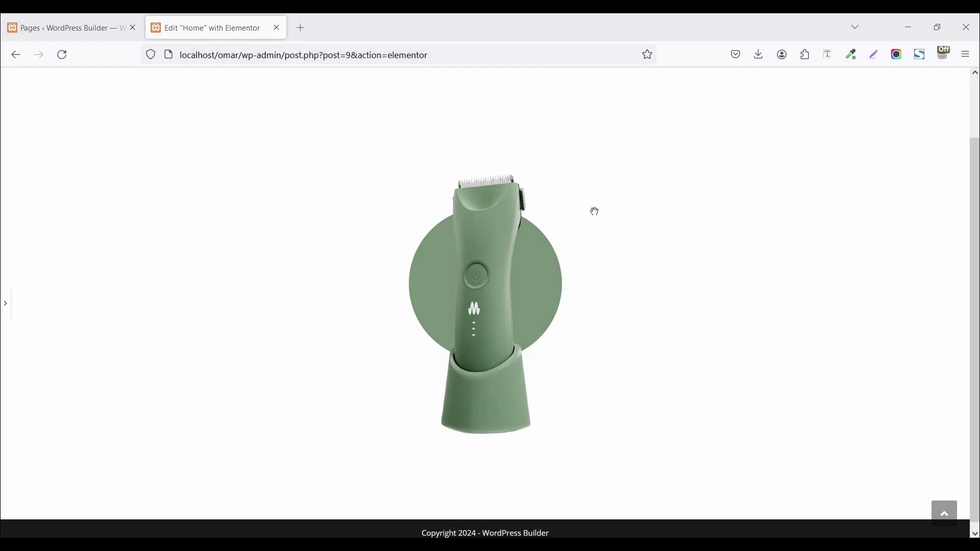
Step: Delete the existing trimmer section from the Home page and add a new single-column section
{"action": "mouse_move", "coordinate": [555, 256]}
{"action": "left_click", "coordinate": [8, 303]}
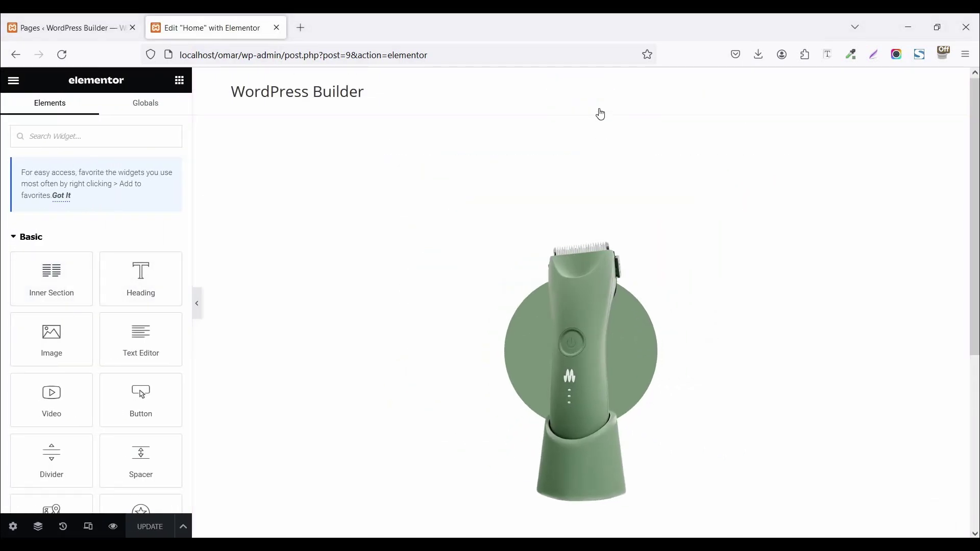
{"action": "left_click", "coordinate": [599, 108]}
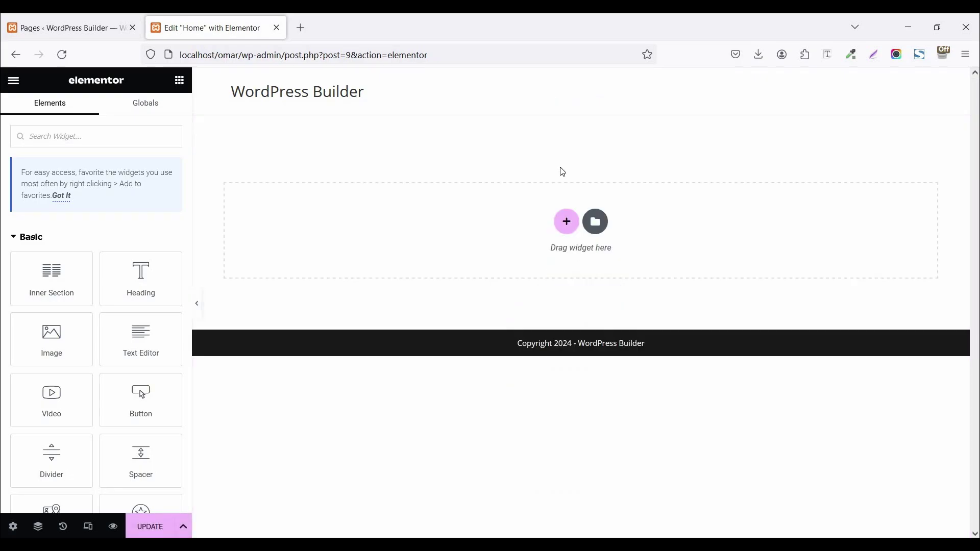
{"action": "left_click", "coordinate": [565, 222]}
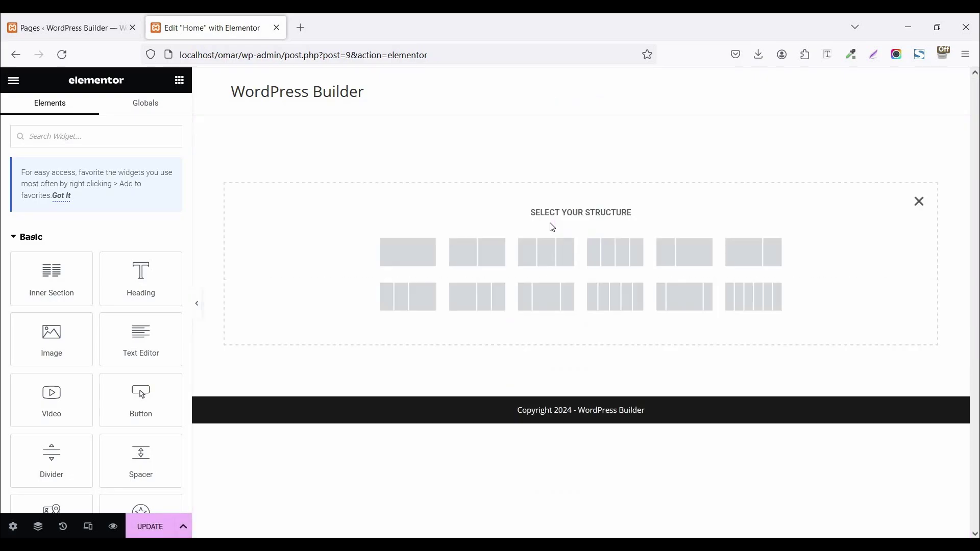
{"action": "left_click", "coordinate": [401, 256]}
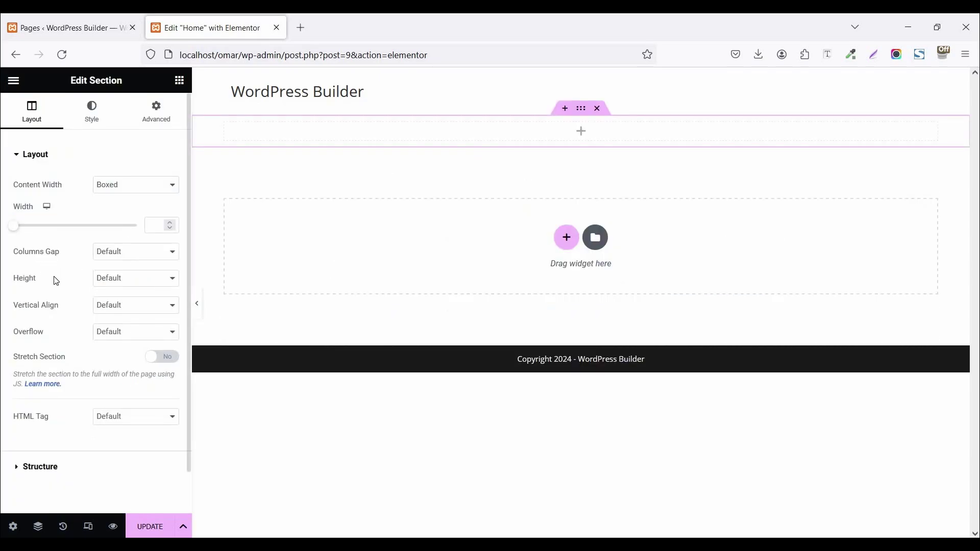
Step: Set the new section's height to a minimum of 100 vh and its boxed content width to 650
{"action": "left_click", "coordinate": [117, 281]}
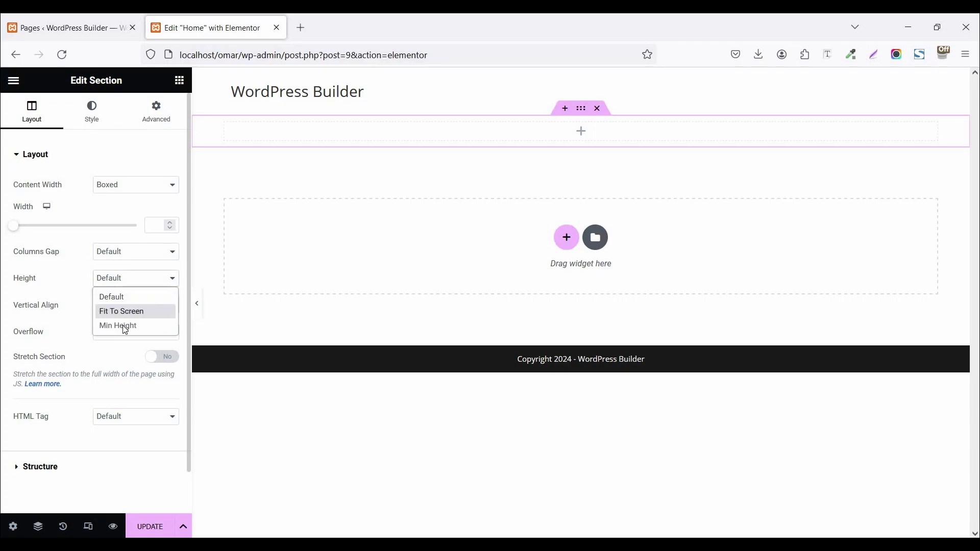
{"action": "left_click", "coordinate": [122, 326]}
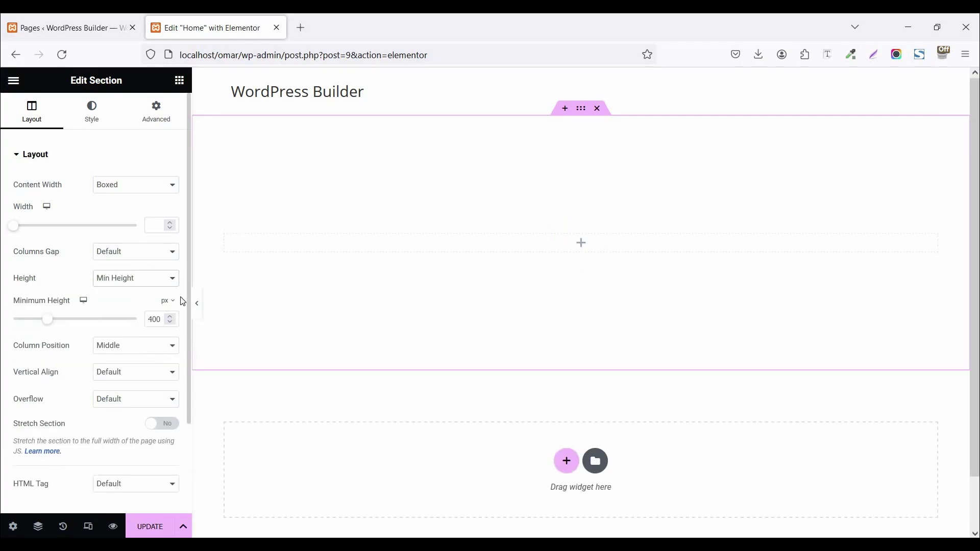
{"action": "left_click", "coordinate": [168, 304]}
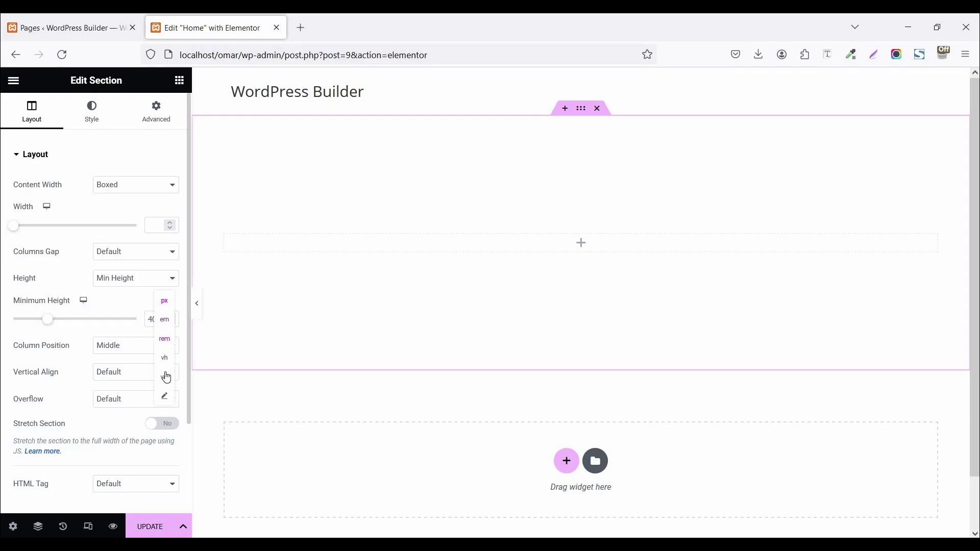
{"action": "left_click", "coordinate": [165, 358]}
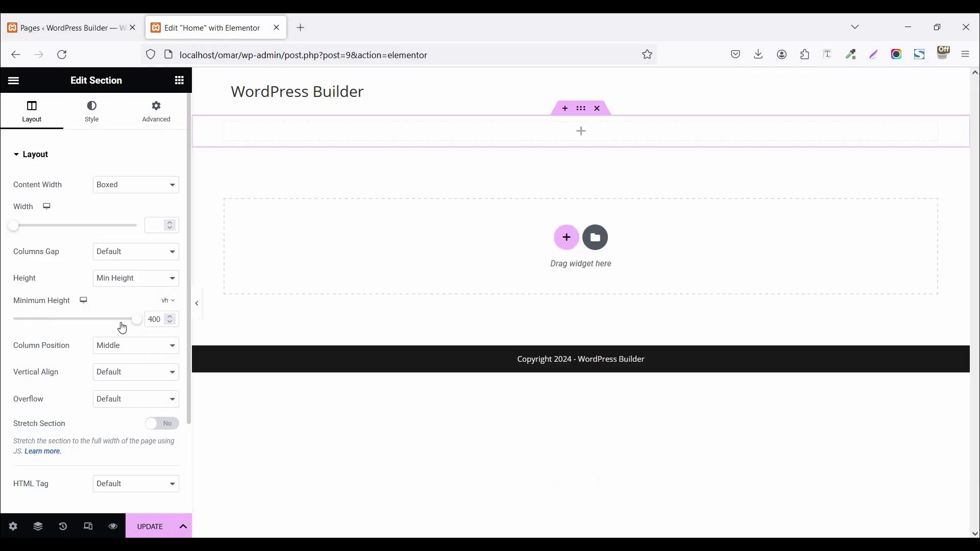
{"action": "left_click", "coordinate": [126, 321]}
{"action": "left_click_drag", "start_coordinate": [158, 322], "coordinate": [172, 313]}
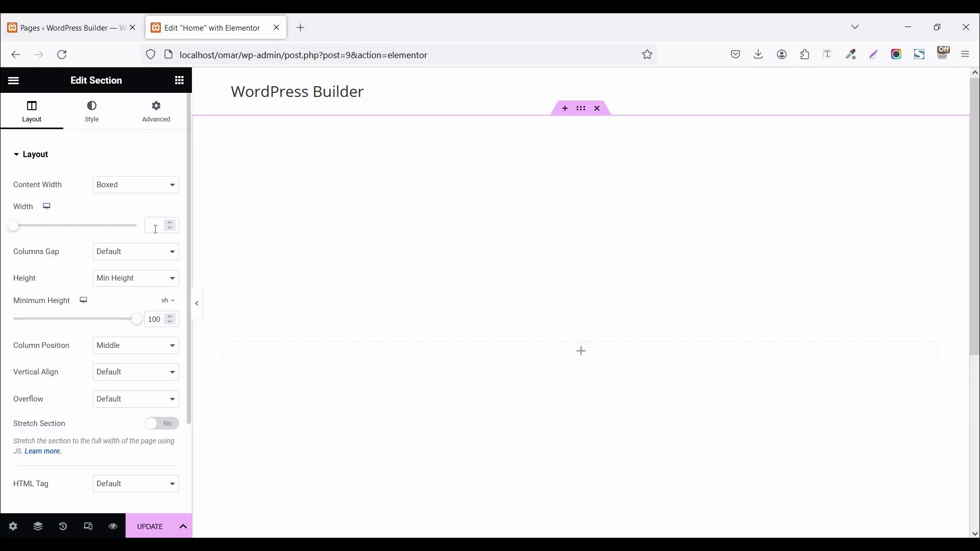
{"action": "type", "text": "650"}
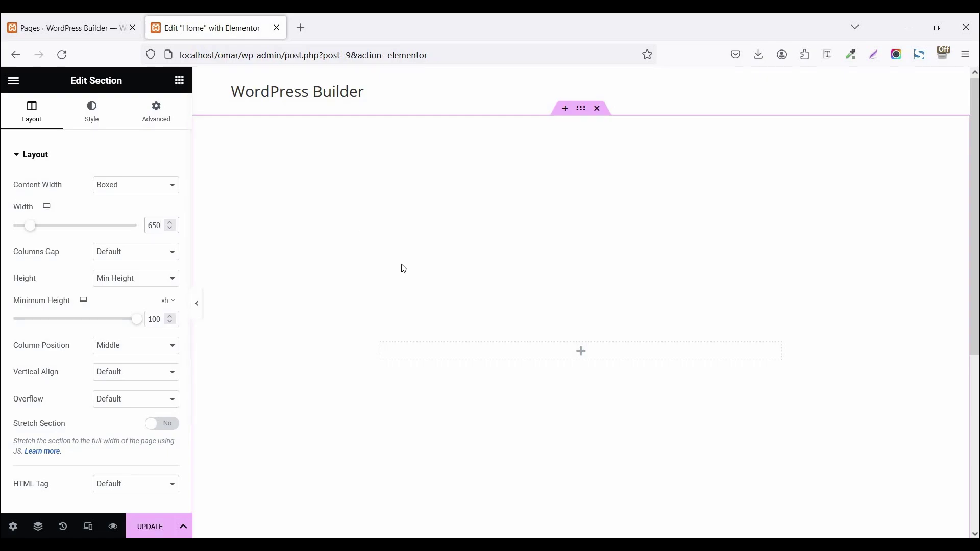
Step: Set the vertical alignment of the section's column to Middle
{"action": "mouse_move", "coordinate": [380, 347]}
{"action": "left_click", "coordinate": [383, 349]}
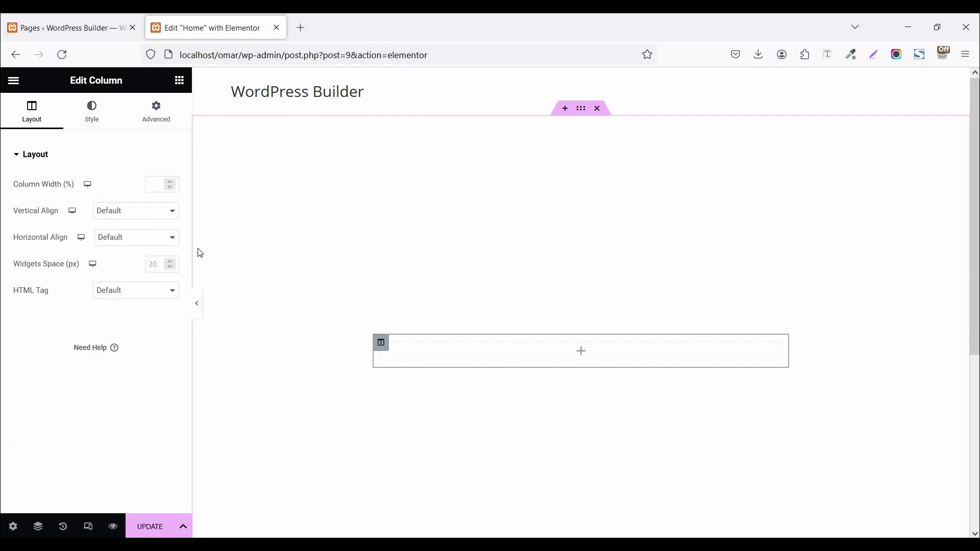
{"action": "left_click", "coordinate": [127, 213]}
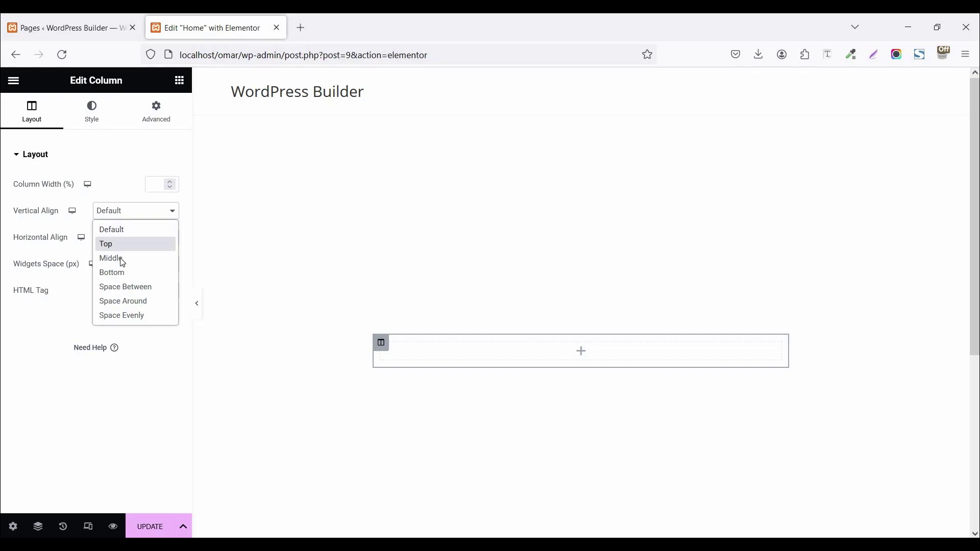
{"action": "left_click", "coordinate": [123, 263]}
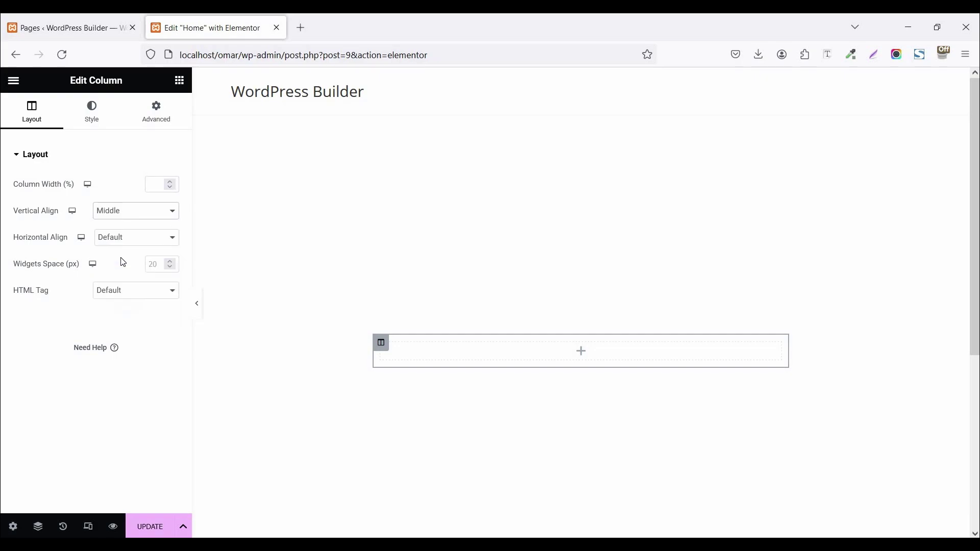
Step: Give the column a classic background in colour #7d957d and a border radius of 20 px
{"action": "left_click", "coordinate": [97, 118]}
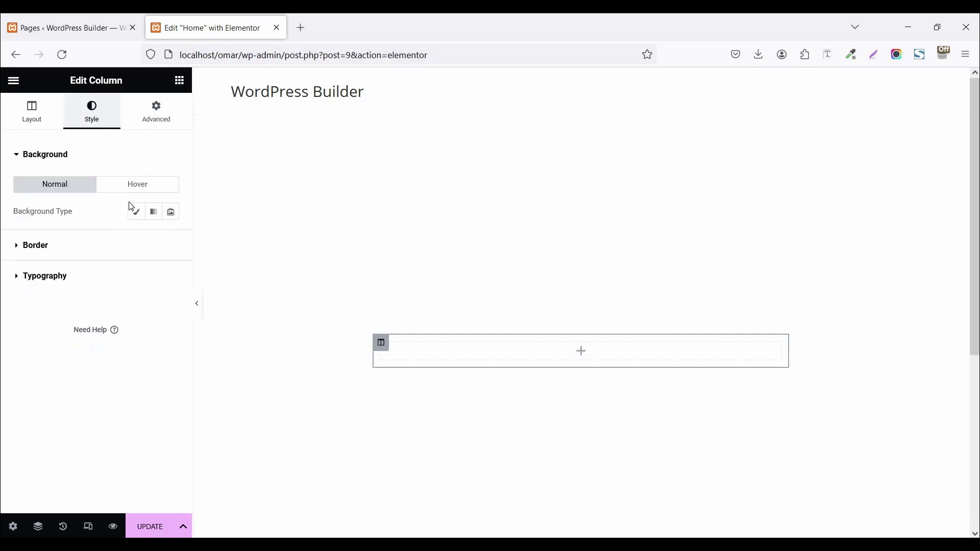
{"action": "left_click", "coordinate": [136, 215]}
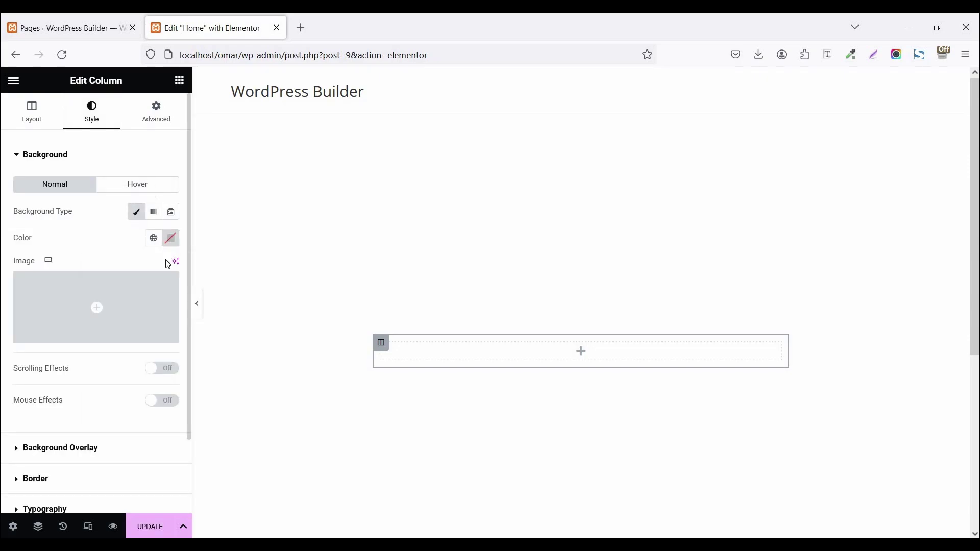
{"action": "left_click", "coordinate": [171, 246]}
{"action": "left_click", "coordinate": [141, 423]}
{"action": "left_click_drag", "start_coordinate": [128, 423], "coordinate": [109, 426]}
{"action": "type", "text": "7d957d"}
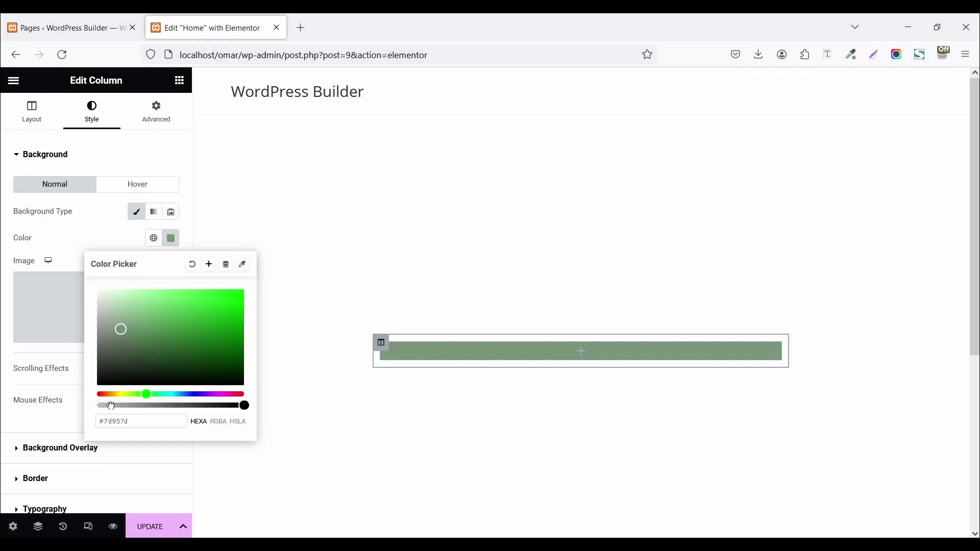
{"action": "left_click", "coordinate": [68, 479]}
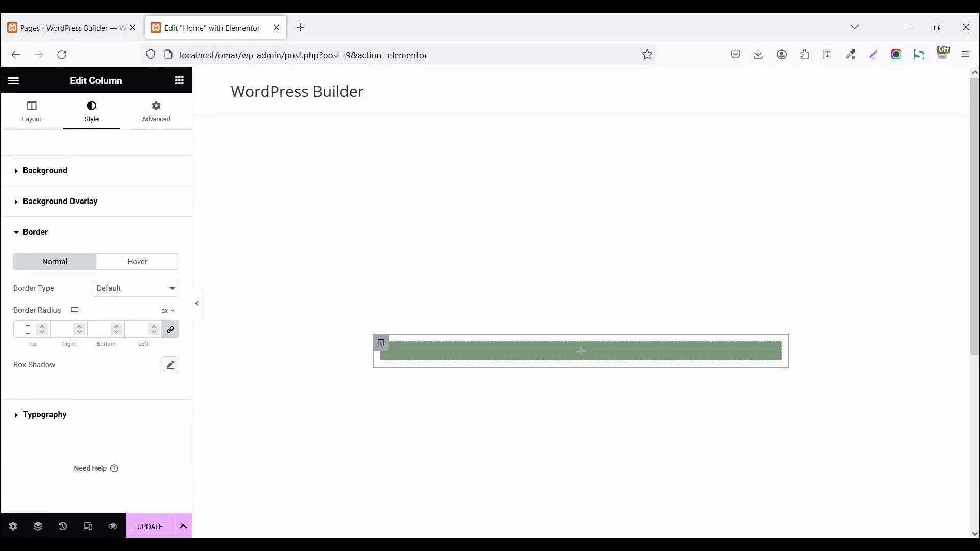
{"action": "type", "text": "20"}
Step: Unlink the column's padding values and set each side individually, using 25 px for the right and left
{"action": "left_click", "coordinate": [159, 115]}
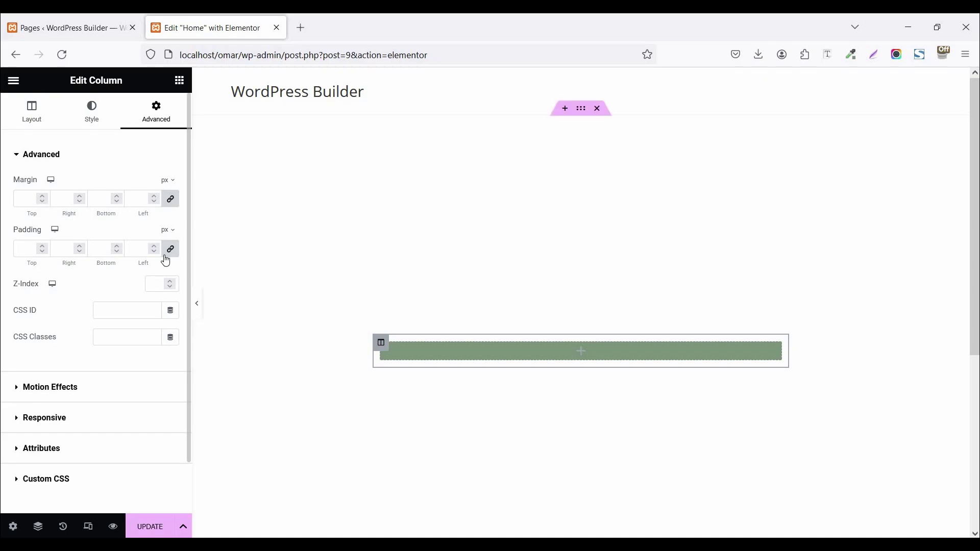
{"action": "left_click_drag", "start_coordinate": [76, 258], "coordinate": [71, 258]}
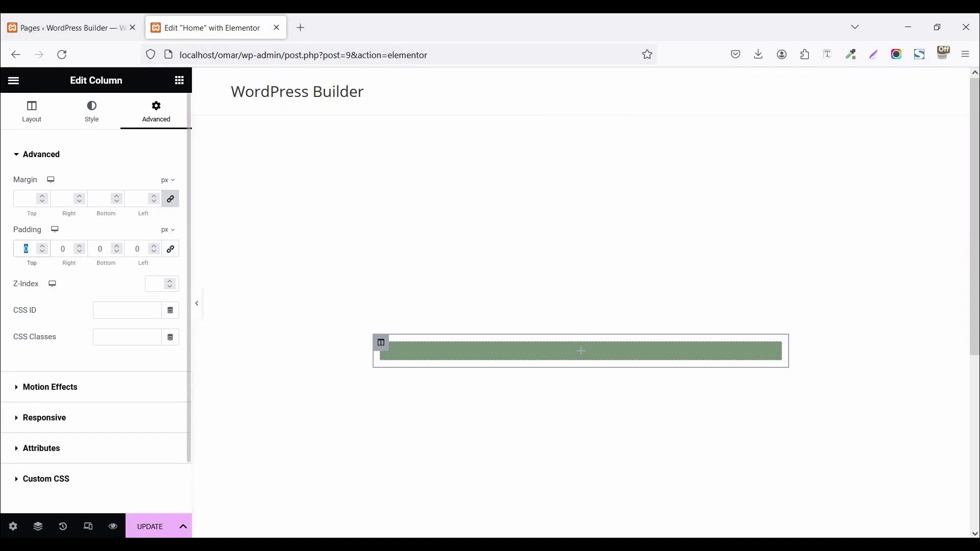
{"action": "key", "text": "Tab"}
{"action": "key", "text": "Tab"}
{"action": "left_click", "coordinate": [63, 249]}
{"action": "type", "text": "25"}
{"action": "left_click", "coordinate": [125, 249]}
{"action": "type", "text": "2"}
Step: Add an Inner Section inside the green column and delete its second column
{"action": "left_click", "coordinate": [179, 82]}
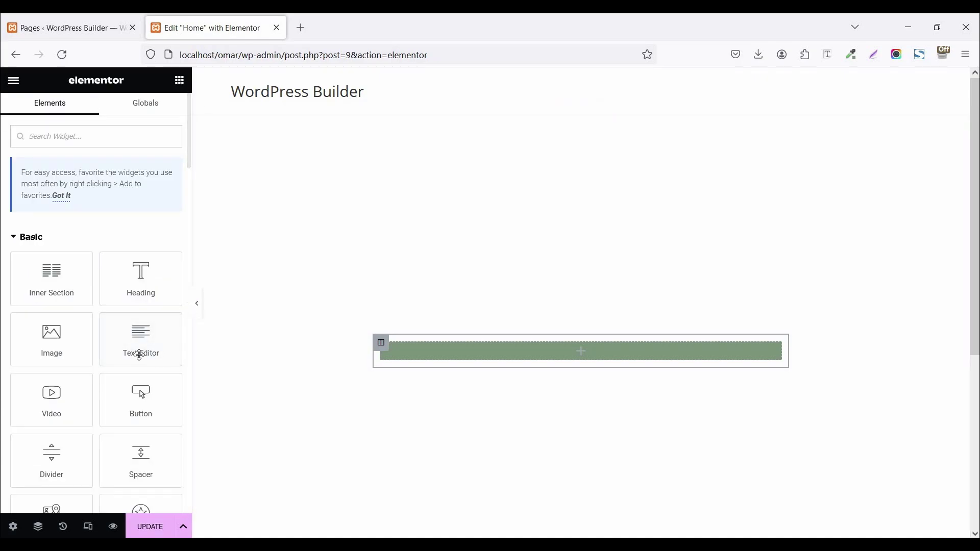
{"action": "left_click_drag", "start_coordinate": [52, 276], "coordinate": [480, 341]}
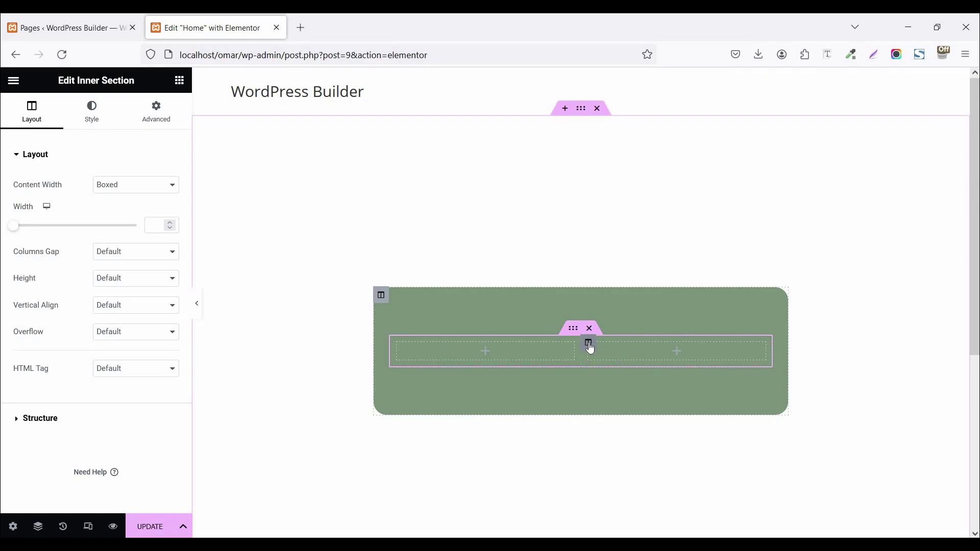
{"action": "right_click", "coordinate": [590, 349]}
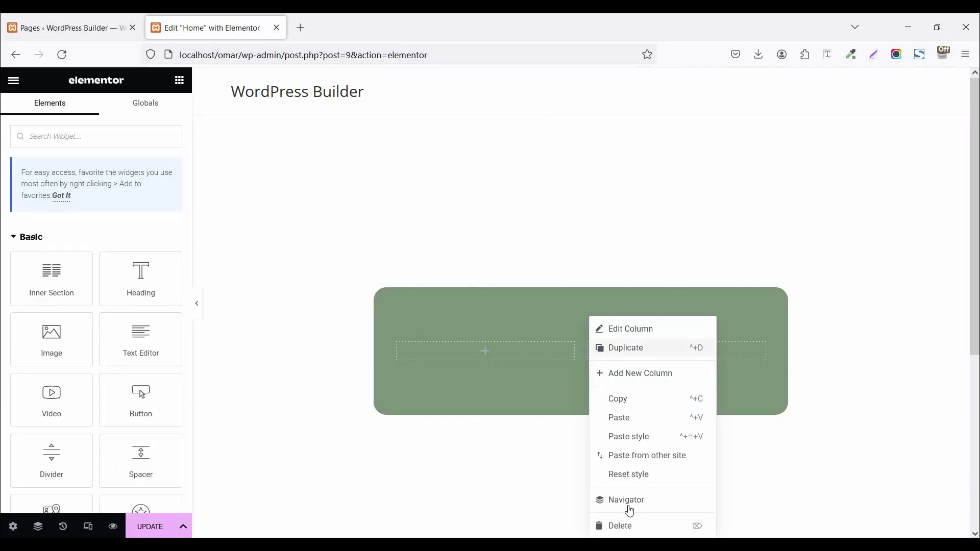
{"action": "left_click", "coordinate": [620, 527]}
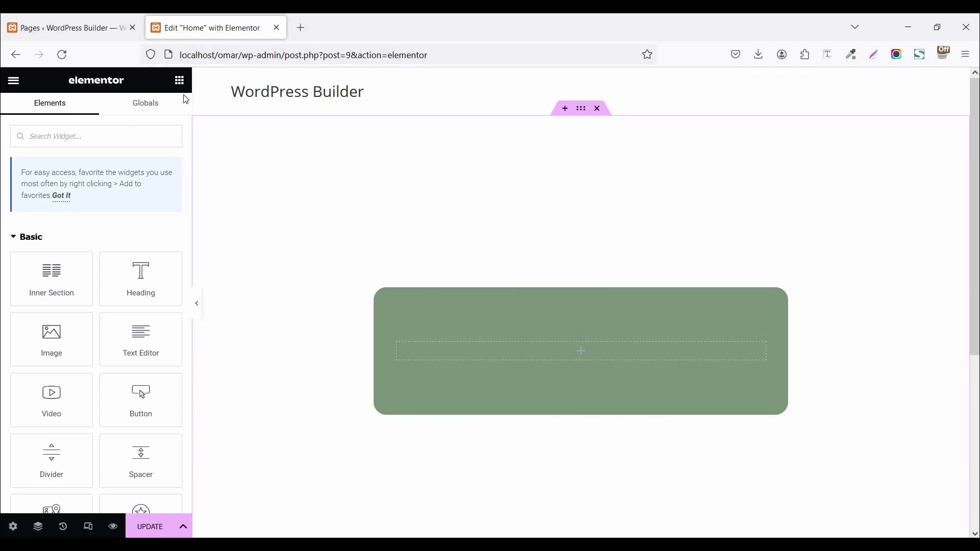
Step: Add a Heading widget to the inner section's column and set its title to "Men Trimmer"
{"action": "left_click_drag", "start_coordinate": [133, 279], "coordinate": [516, 353]}
{"action": "left_click_drag", "start_coordinate": [113, 200], "coordinate": [20, 207]}
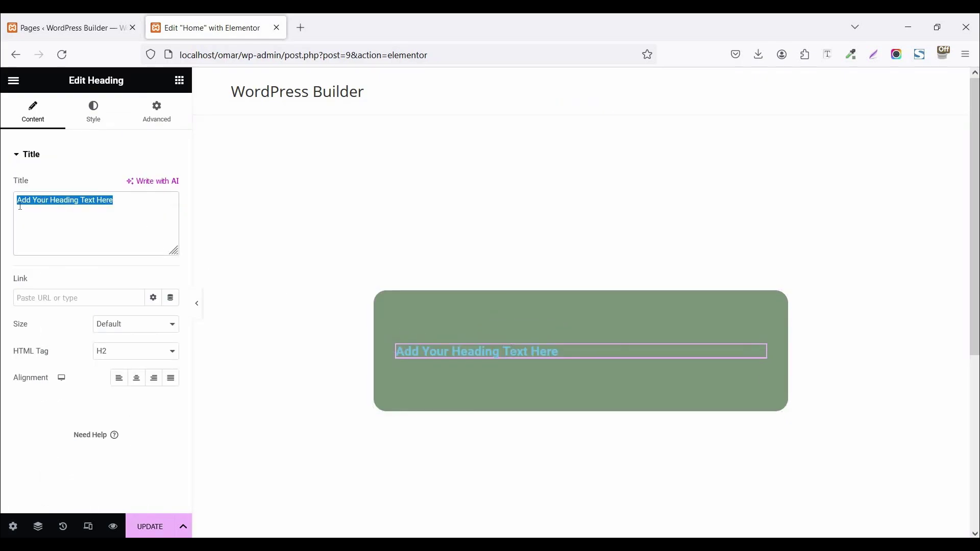
{"action": "type", "text": "T"}
{"action": "key", "text": "BackSpace"}
{"action": "type", "text": "Men"}
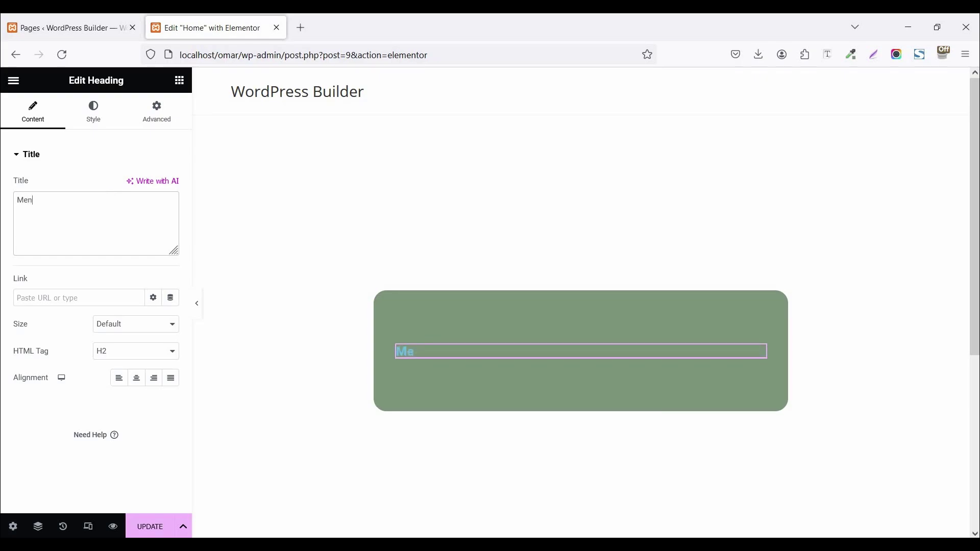
{"action": "type", "text": " Trimmer"}
Step: Set the text colour of the "Men Trimmer" heading to white
{"action": "left_click", "coordinate": [97, 118]}
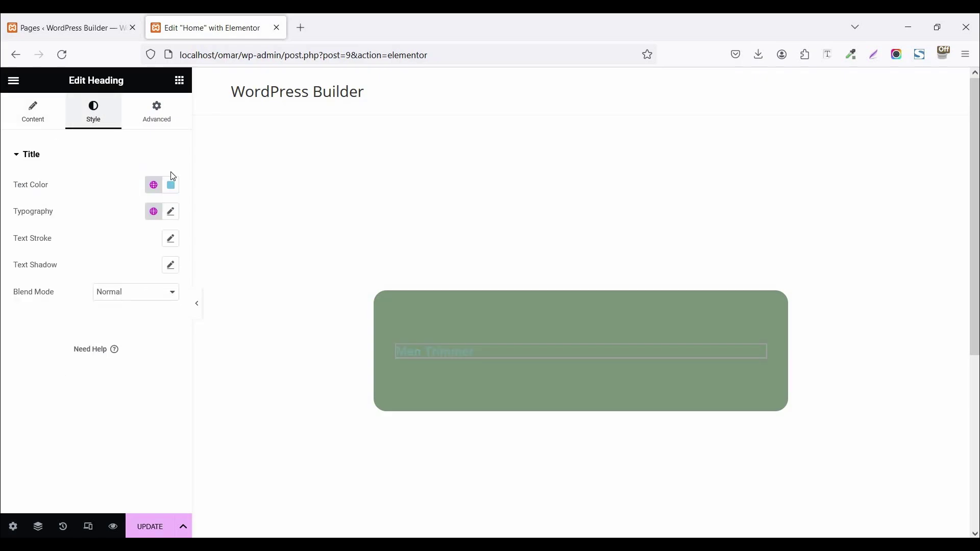
{"action": "left_click", "coordinate": [172, 195]}
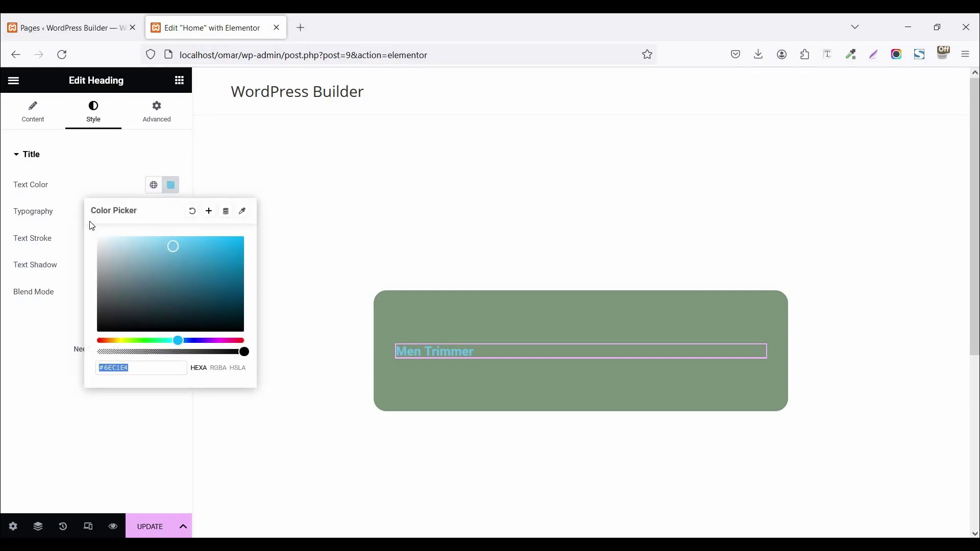
{"action": "left_click", "coordinate": [98, 238]}
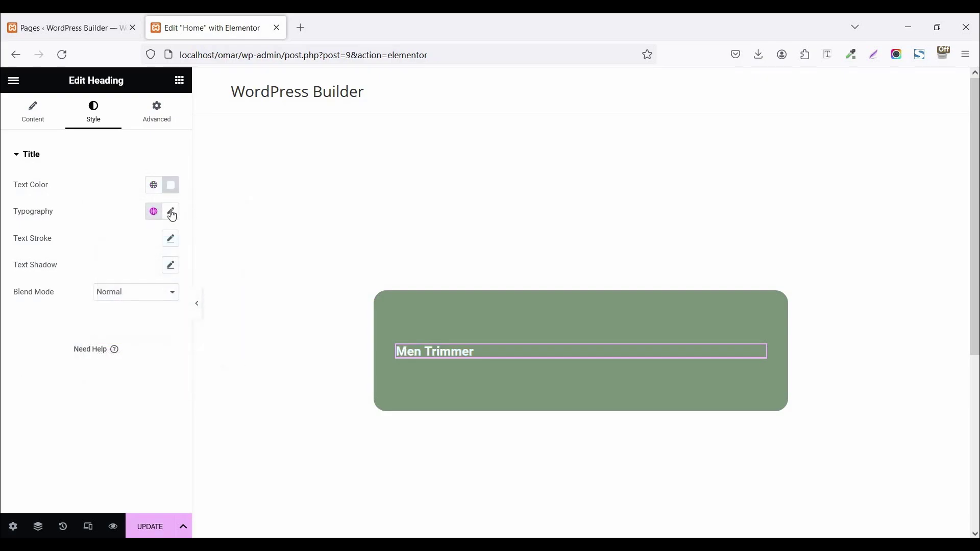
Step: Set the heading's typography to the Poppins font family at a size of 32 px
{"action": "left_click", "coordinate": [171, 212]}
{"action": "left_click", "coordinate": [126, 280]}
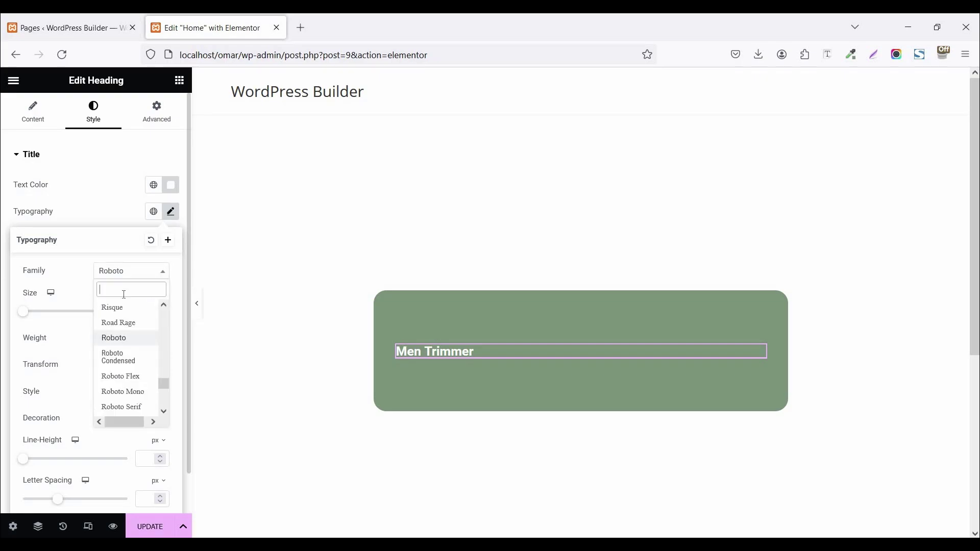
{"action": "type", "text": "popp"}
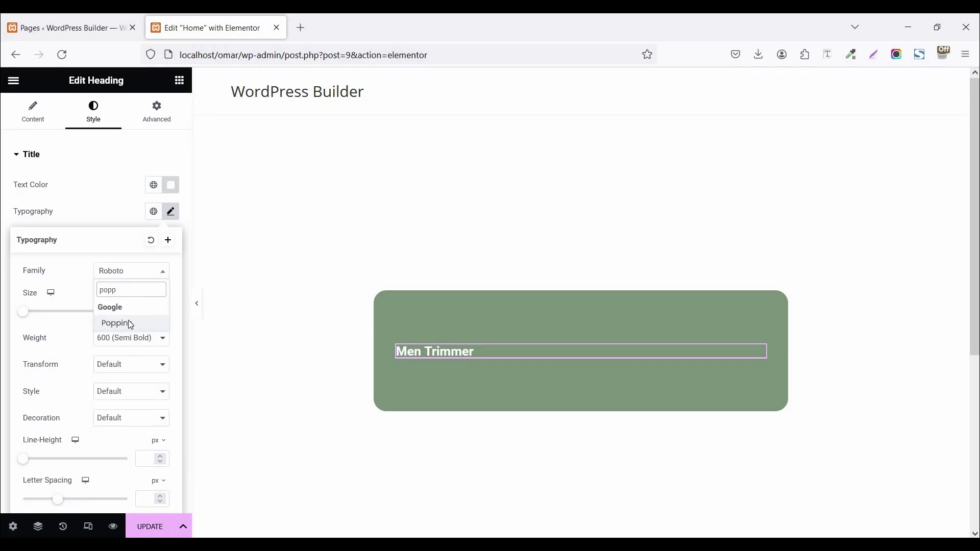
{"action": "left_click", "coordinate": [129, 323]}
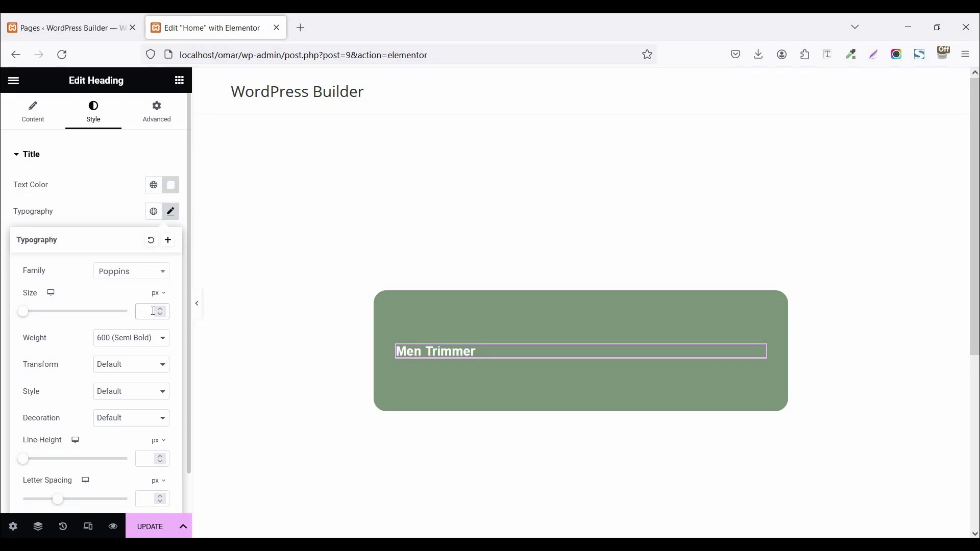
{"action": "type", "text": "32"}
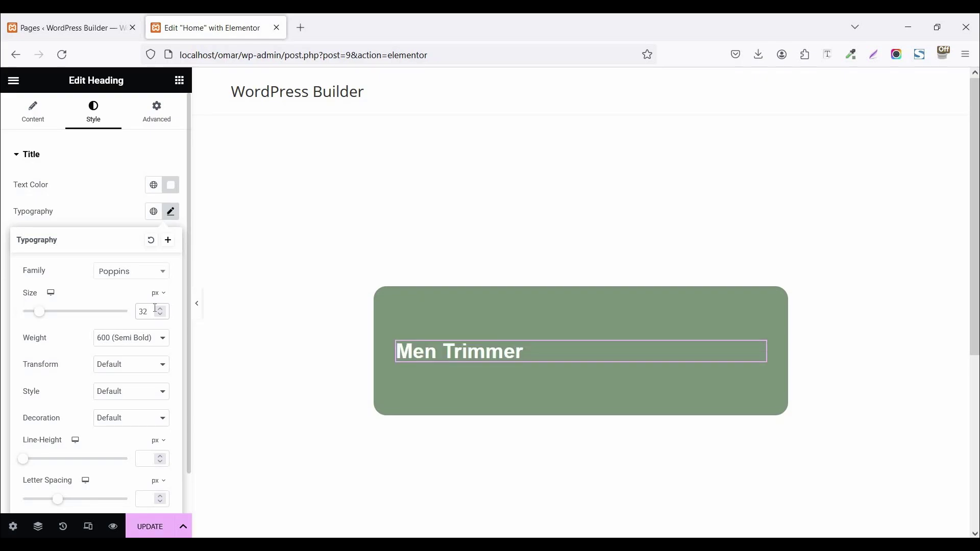
Step: Set the heading's line height to 1.2 em and its letter spacing to 0.5 px
{"action": "scroll", "coordinate": [137, 410], "scroll_direction": "down", "scroll_amount": 1}
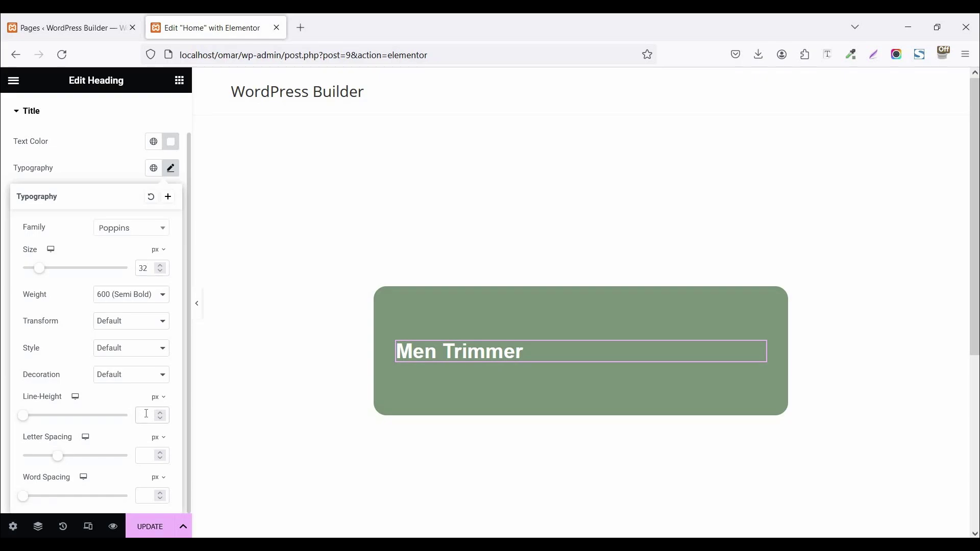
{"action": "left_click", "coordinate": [155, 397]}
{"action": "left_click", "coordinate": [154, 416]}
{"action": "type", "text": "1.2"}
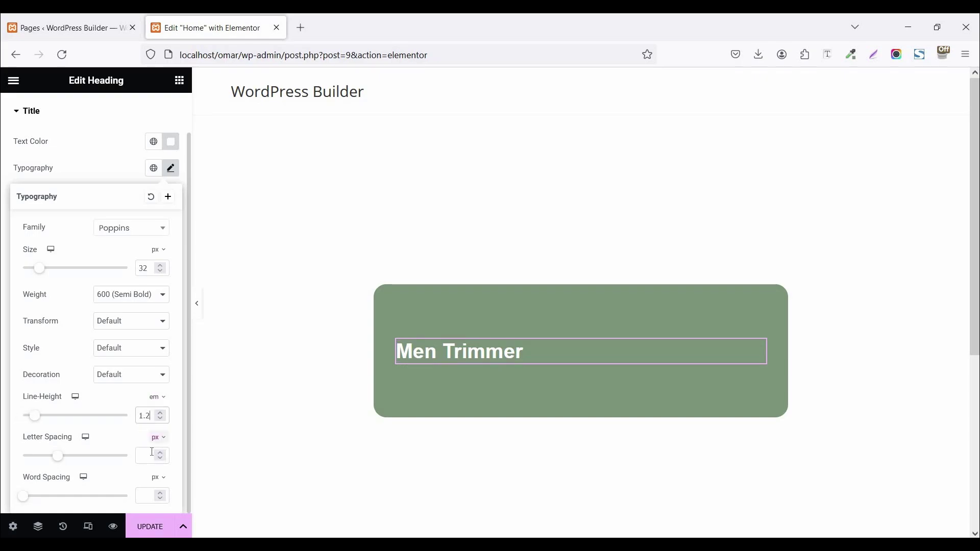
{"action": "type", "text": "0.5"}
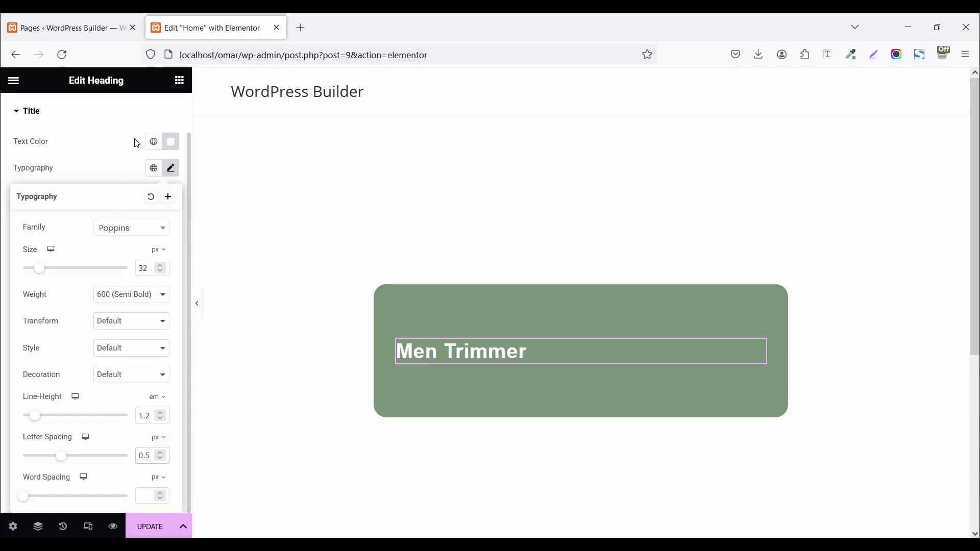
Step: Add a Text Editor widget below the heading and replace its placeholder with the trimmer description copied from the open Notepad document
{"action": "left_click", "coordinate": [179, 80]}
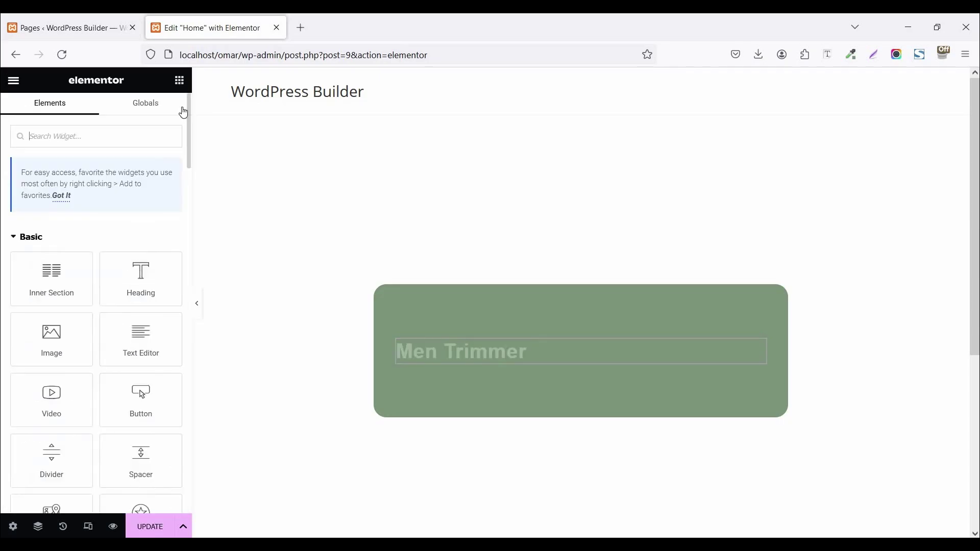
{"action": "left_click_drag", "start_coordinate": [138, 343], "coordinate": [463, 368]}
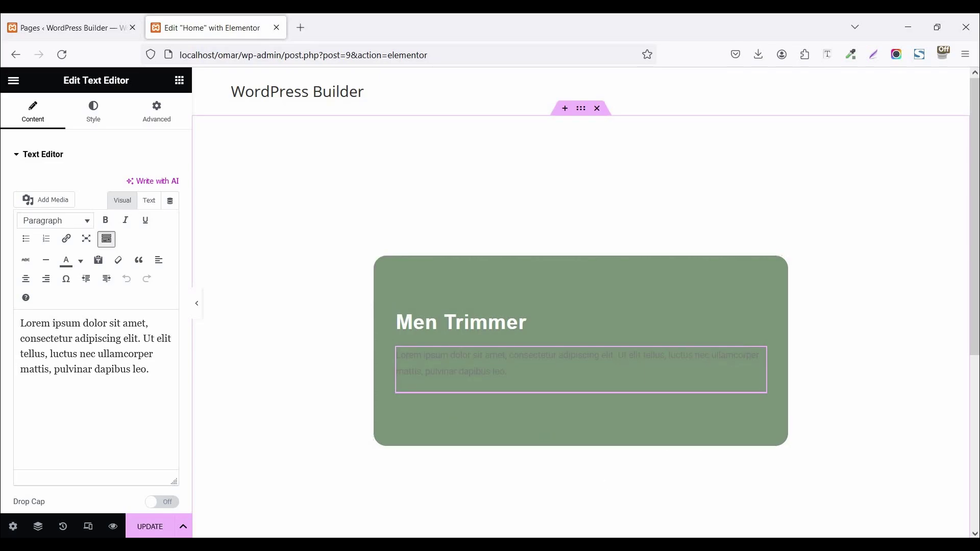
{"action": "left_click", "coordinate": [521, 491]}
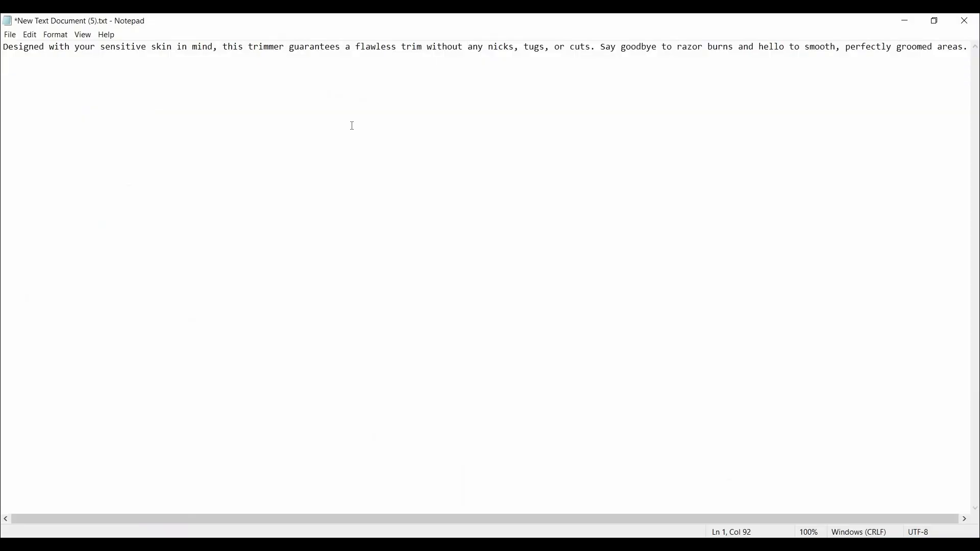
{"action": "key", "text": "ctrl+a"}
{"action": "key", "text": "ctrl+c"}
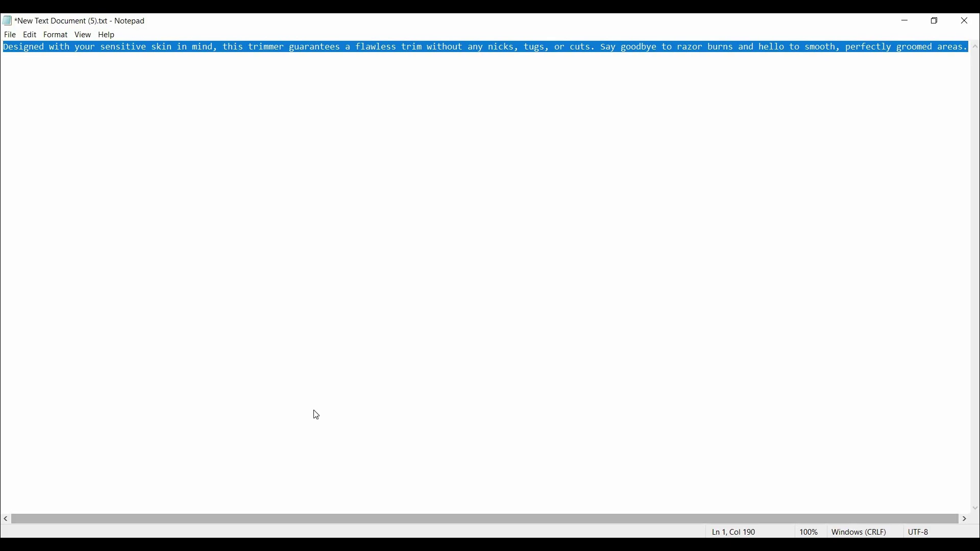
{"action": "key", "text": "alt+Tab"}
{"action": "left_click_drag", "start_coordinate": [150, 370], "coordinate": [14, 323]}
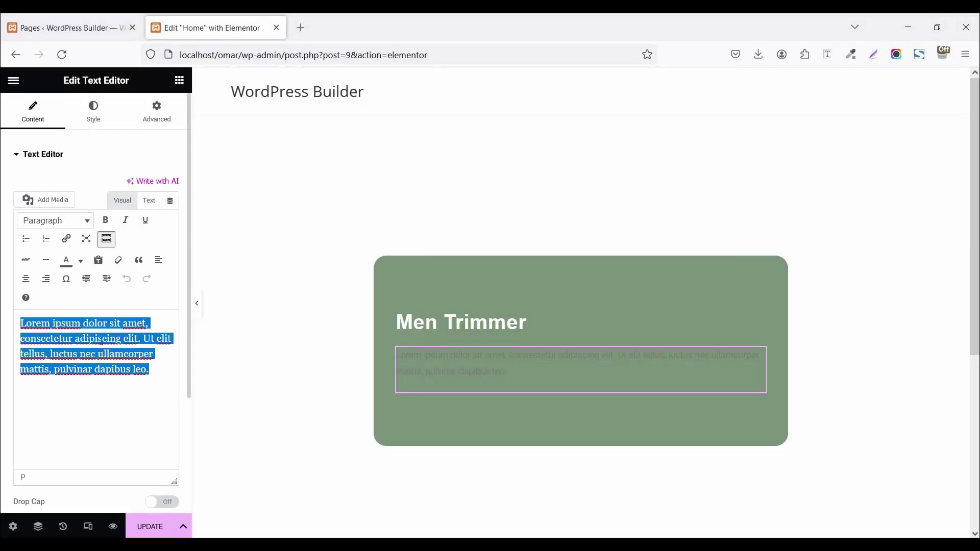
{"action": "key", "text": "ctrl+v"}
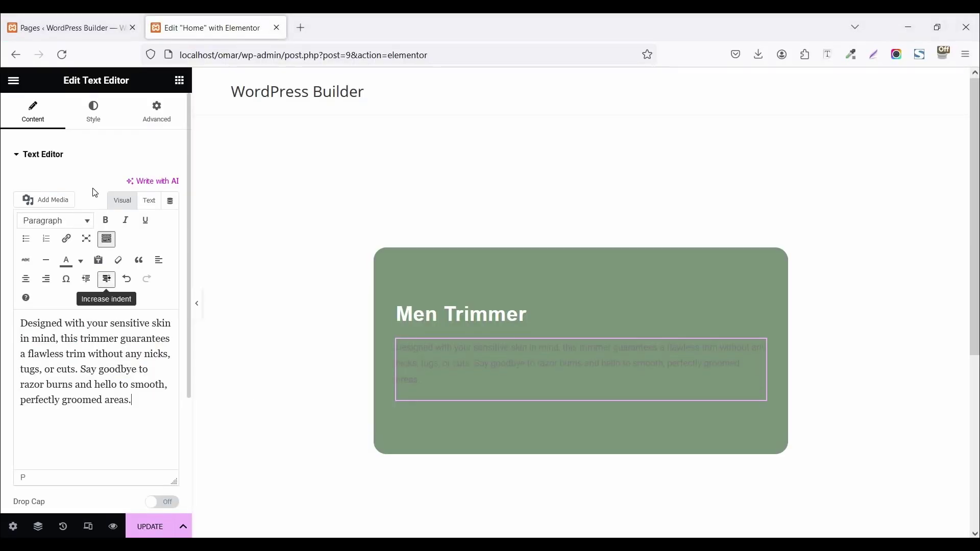
Step: Set the text colour of the trimmer description to white
{"action": "left_click", "coordinate": [96, 119]}
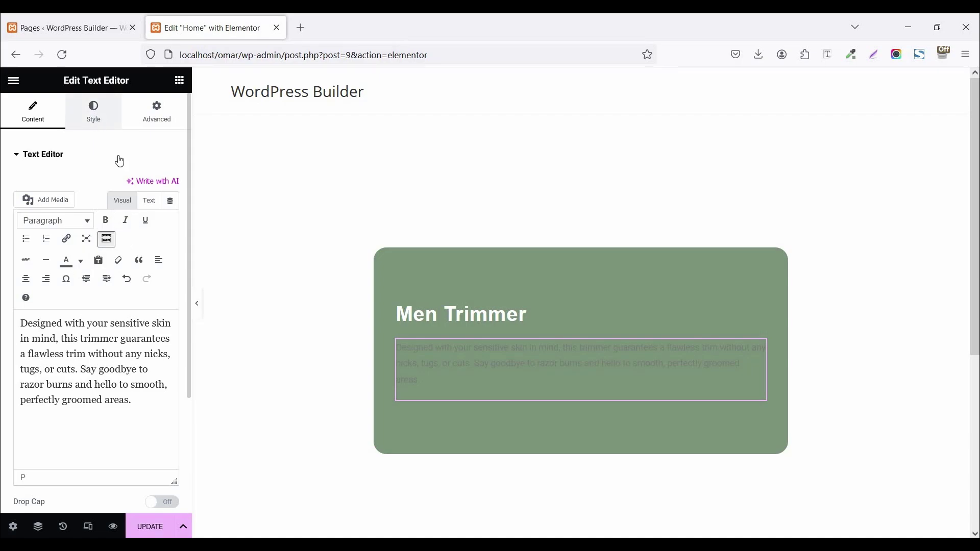
{"action": "left_click", "coordinate": [171, 212]}
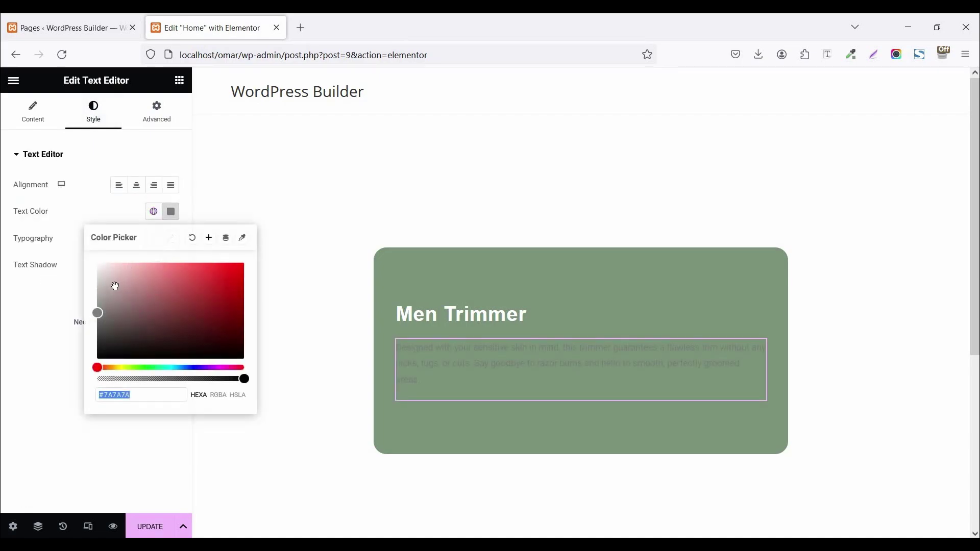
{"action": "left_click", "coordinate": [98, 263]}
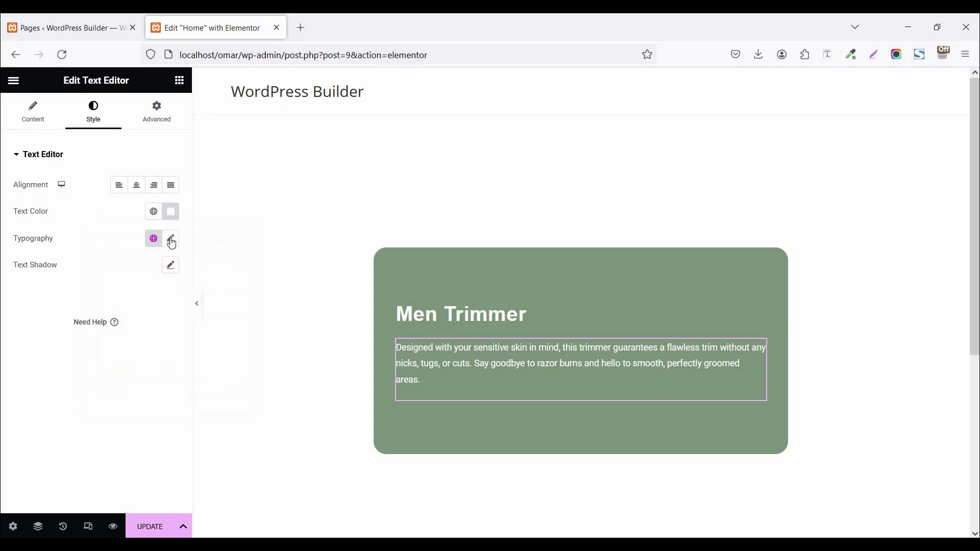
Step: Set the description's typography to the Poppins font family at a size of 16 px
{"action": "left_click", "coordinate": [172, 240]}
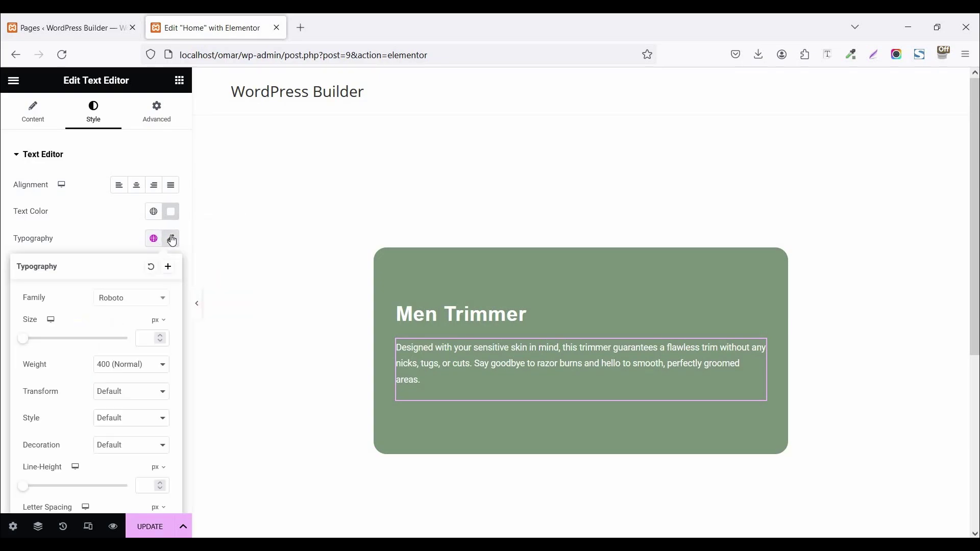
{"action": "left_click", "coordinate": [104, 298]}
{"action": "type", "text": "poppins"}
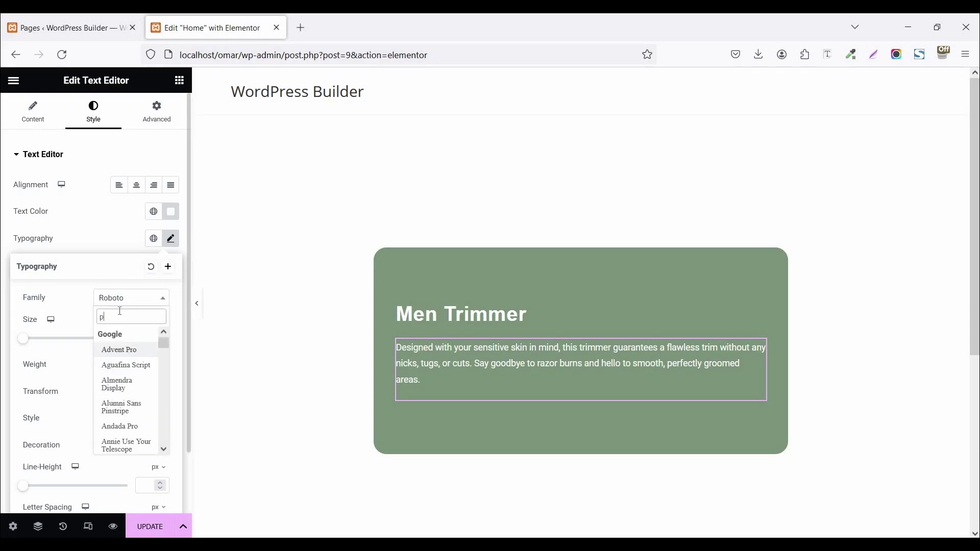
{"action": "left_click", "coordinate": [124, 349]}
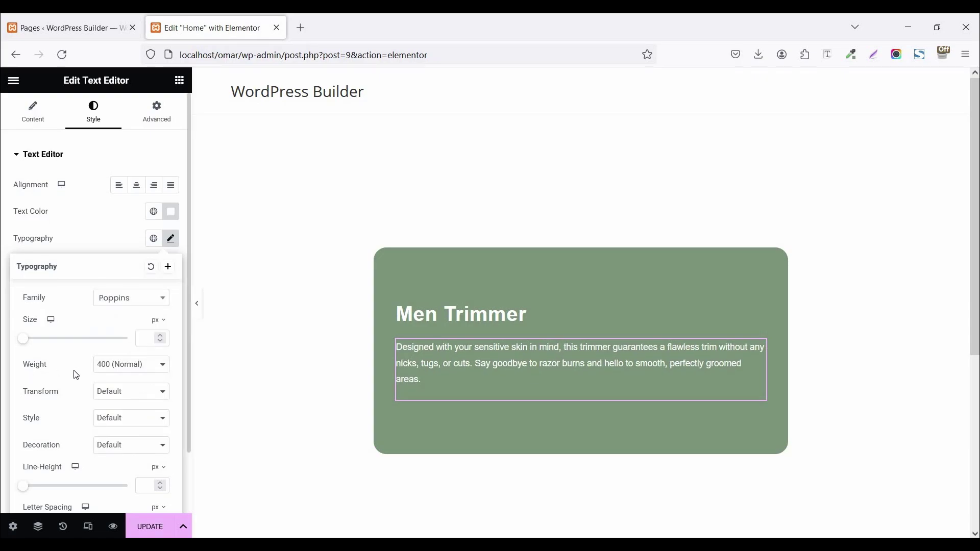
{"action": "scroll", "coordinate": [127, 374], "scroll_direction": "down", "scroll_amount": 2}
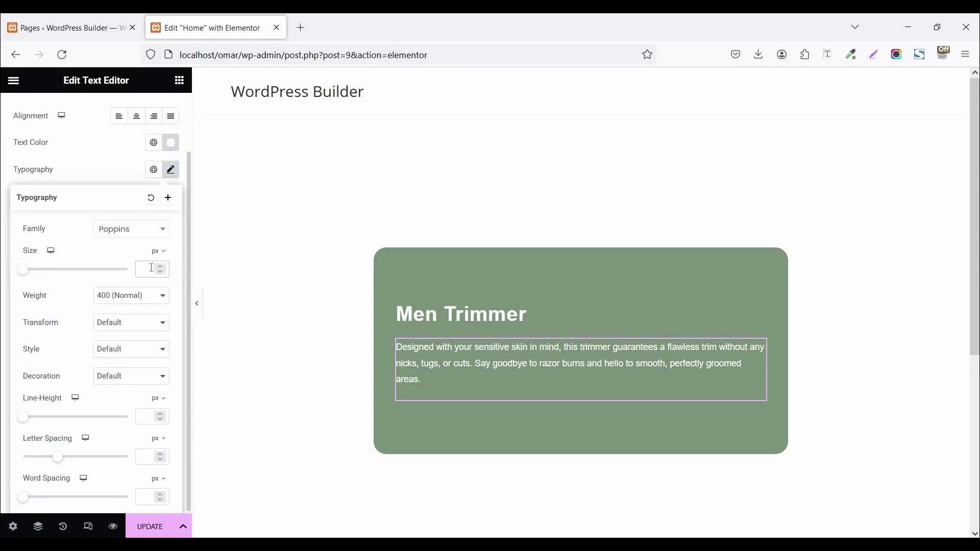
{"action": "left_click_drag", "start_coordinate": [23, 269], "coordinate": [30, 269]}
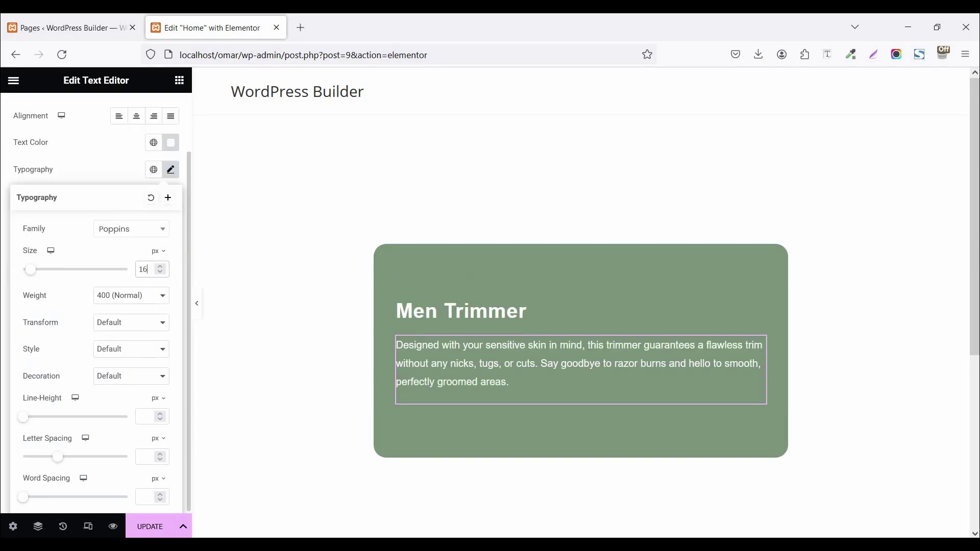
{"action": "left_click", "coordinate": [161, 276]}
Step: Set the description's line height to 1.5 em and its letter spacing to 0.5 px
{"action": "left_click", "coordinate": [156, 398]}
{"action": "left_click", "coordinate": [153, 416]}
{"action": "type", "text": "1."}
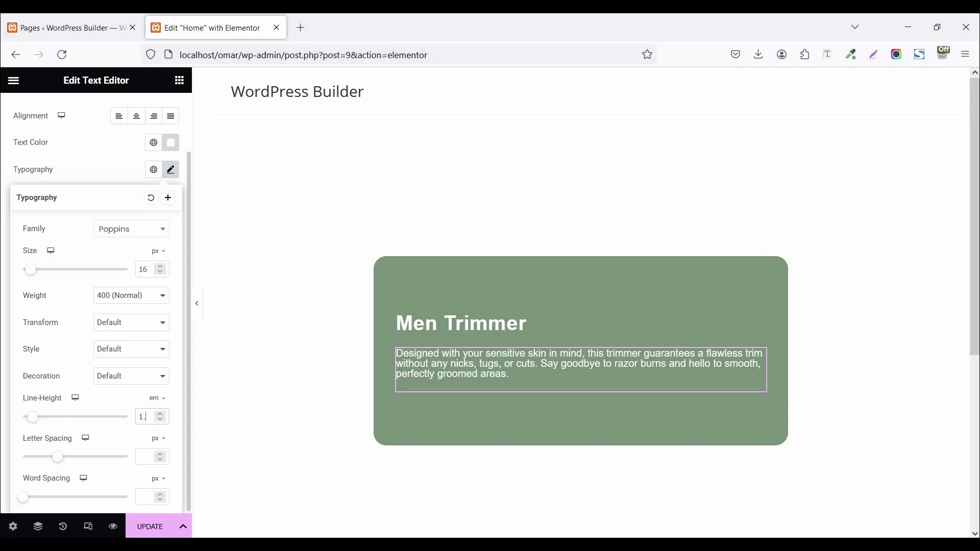
{"action": "type", "text": "5"}
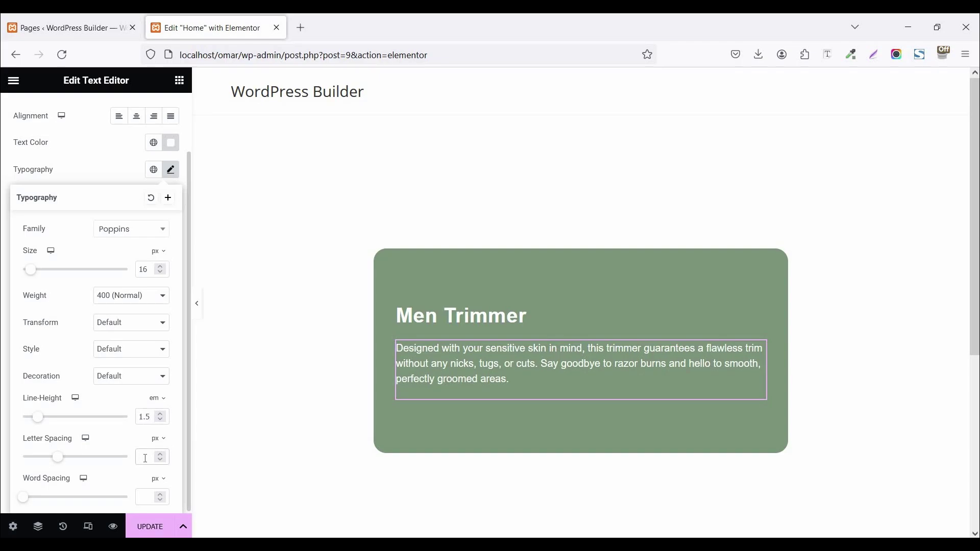
{"action": "type", "text": "0.5"}
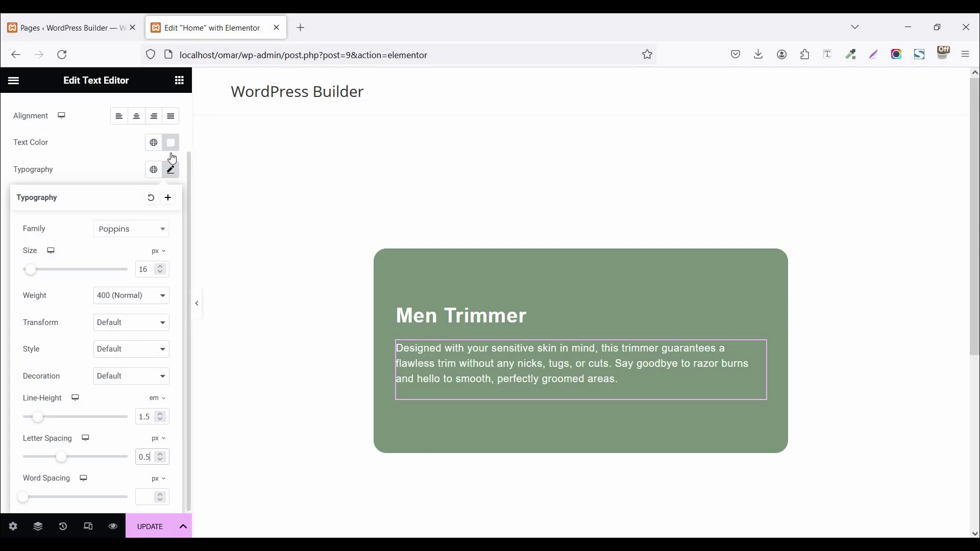
Step: Unlink the description widget's margin values and set only the bottom margin to -10 px
{"action": "scroll", "coordinate": [163, 140], "scroll_direction": "up", "scroll_amount": 2}
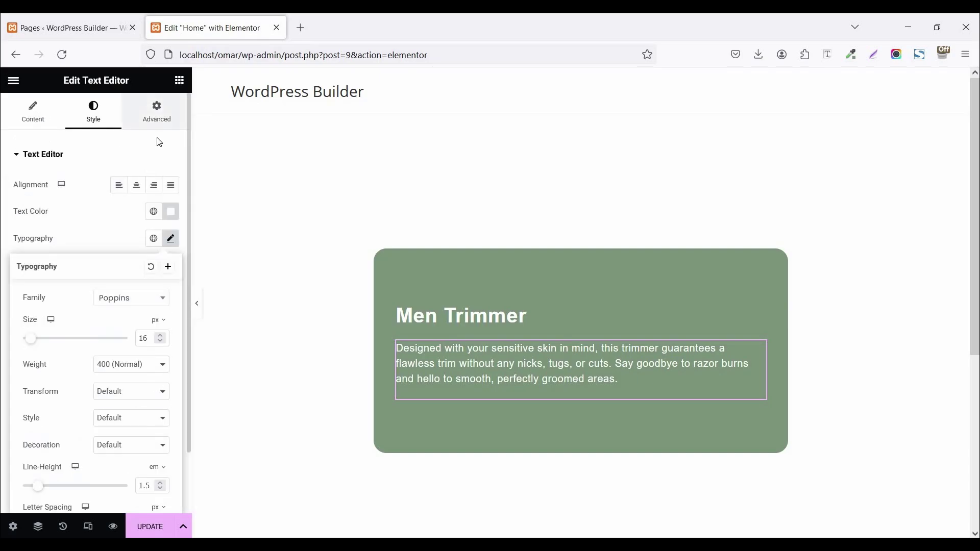
{"action": "left_click", "coordinate": [157, 113]}
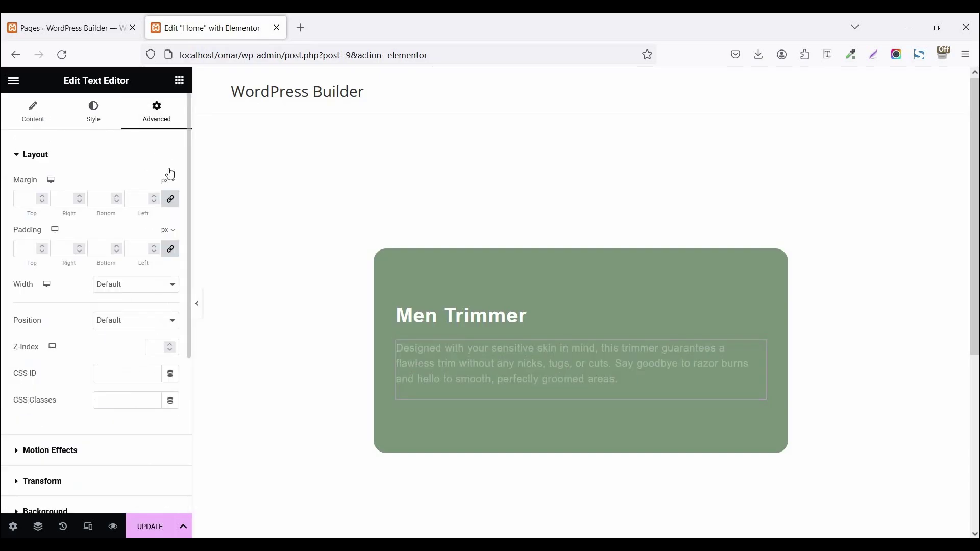
{"action": "left_click", "coordinate": [172, 204]}
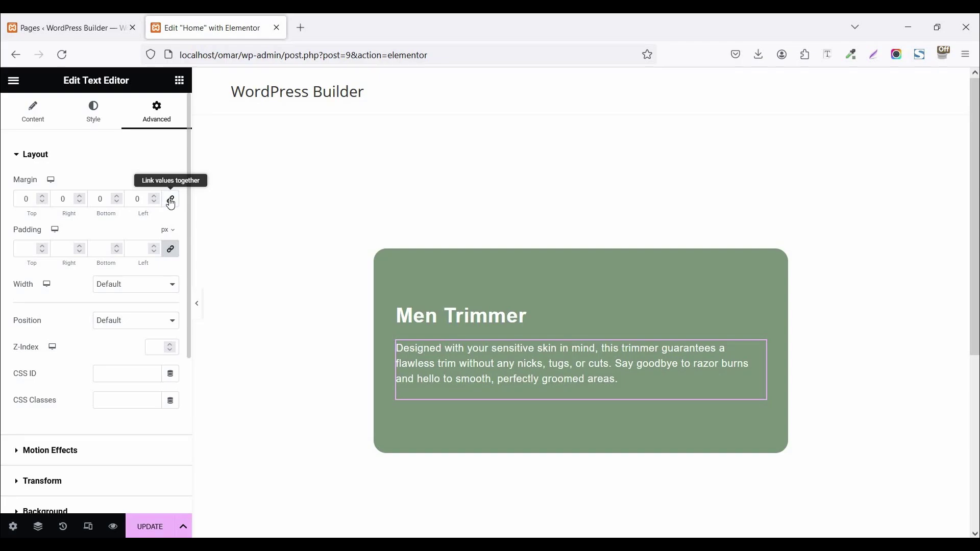
{"action": "left_click", "coordinate": [117, 203]}
{"action": "left_click", "coordinate": [117, 202]}
{"action": "left_click", "coordinate": [116, 202]}
{"action": "left_click", "coordinate": [117, 203]}
{"action": "left_click", "coordinate": [117, 203]}
{"action": "left_click", "coordinate": [117, 203]}
{"action": "left_click", "coordinate": [117, 203]}
{"action": "left_click", "coordinate": [117, 202]}
{"action": "left_click", "coordinate": [117, 202]}
{"action": "left_click", "coordinate": [117, 202]}
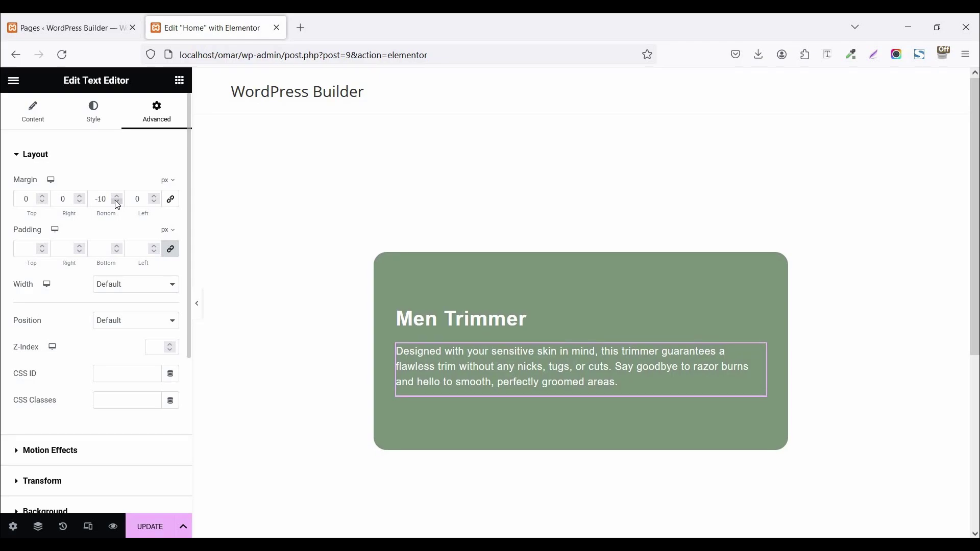
Step: Give the description widget a custom width of 310 px
{"action": "left_click", "coordinate": [177, 246]}
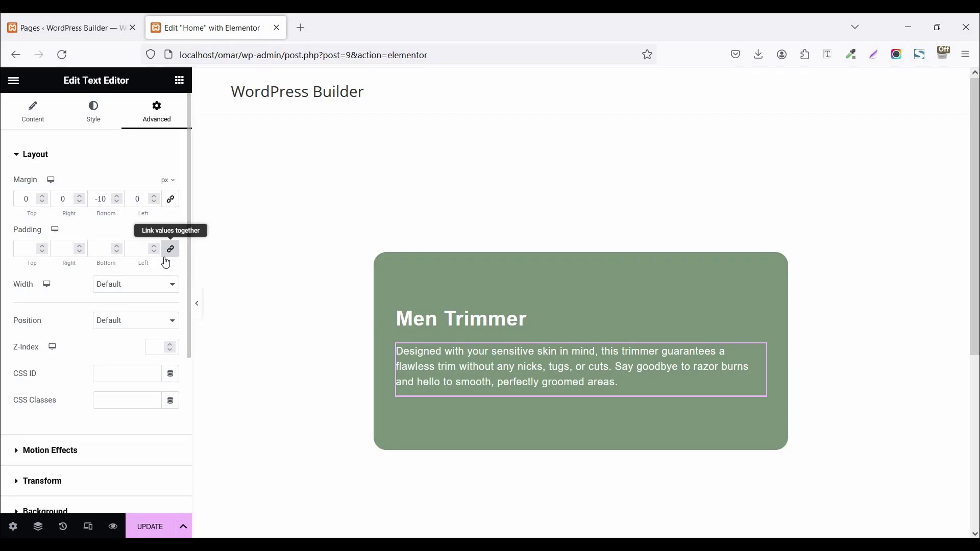
{"action": "left_click", "coordinate": [122, 291]}
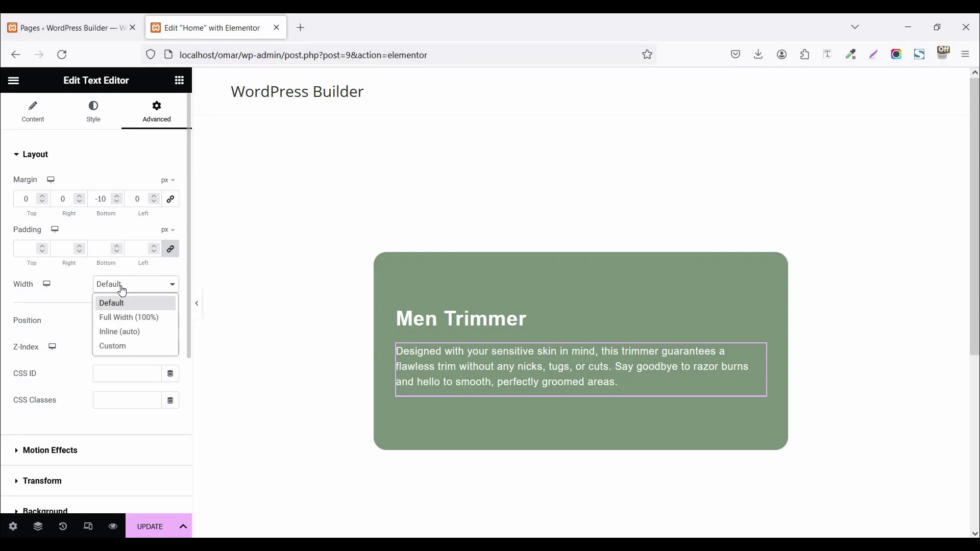
{"action": "left_click", "coordinate": [124, 347]}
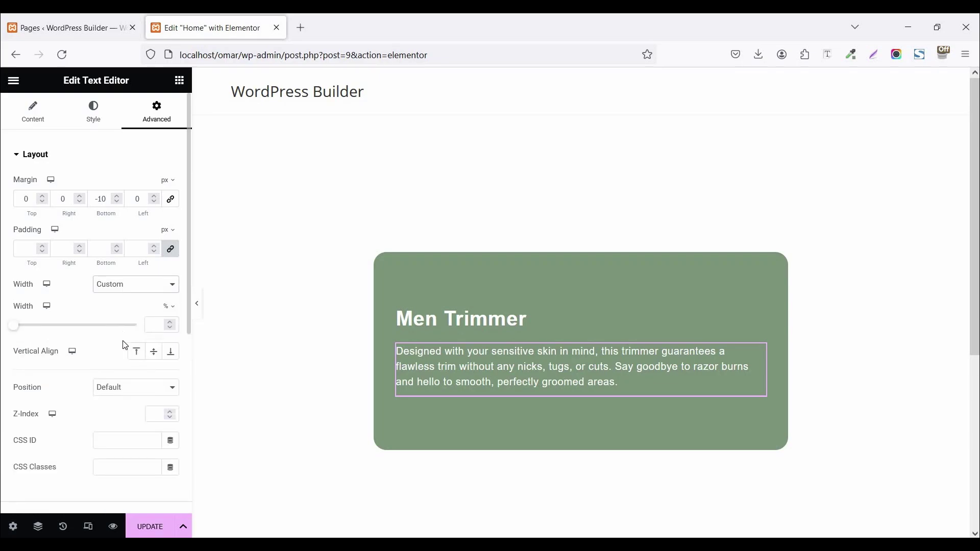
{"action": "left_click", "coordinate": [169, 308]}
{"action": "type", "text": "310"}
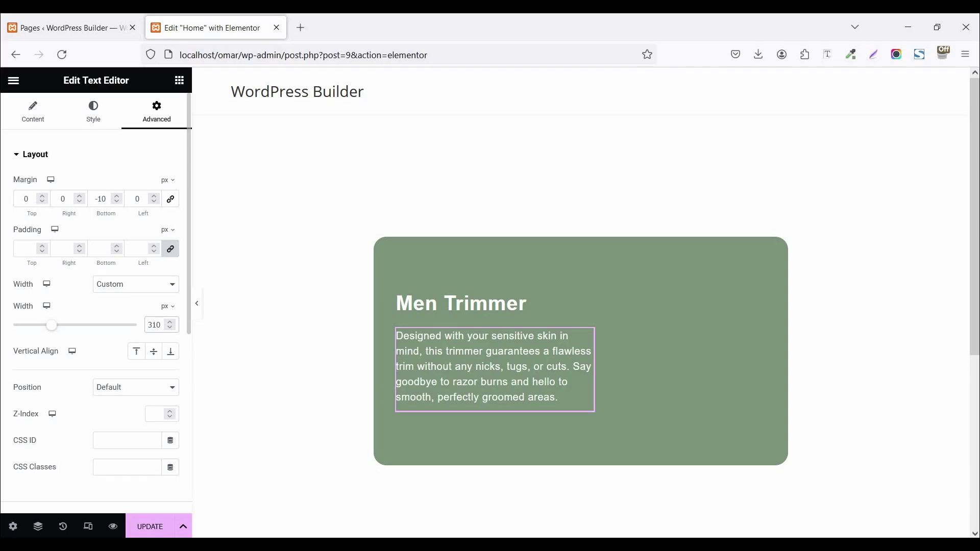
Step: Add a Button widget below the description and set its text to "Buy Now"
{"action": "left_click", "coordinate": [180, 81]}
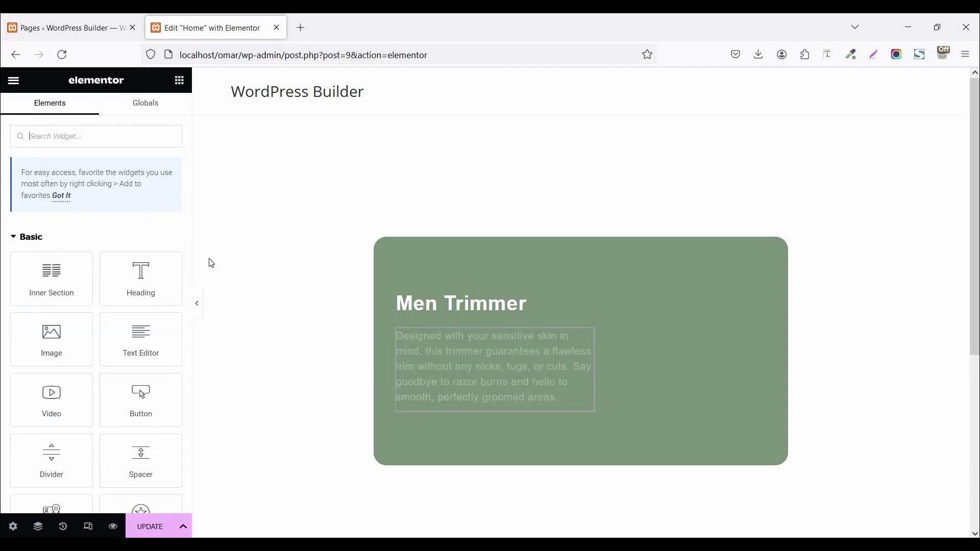
{"action": "left_click_drag", "start_coordinate": [141, 403], "coordinate": [433, 392]}
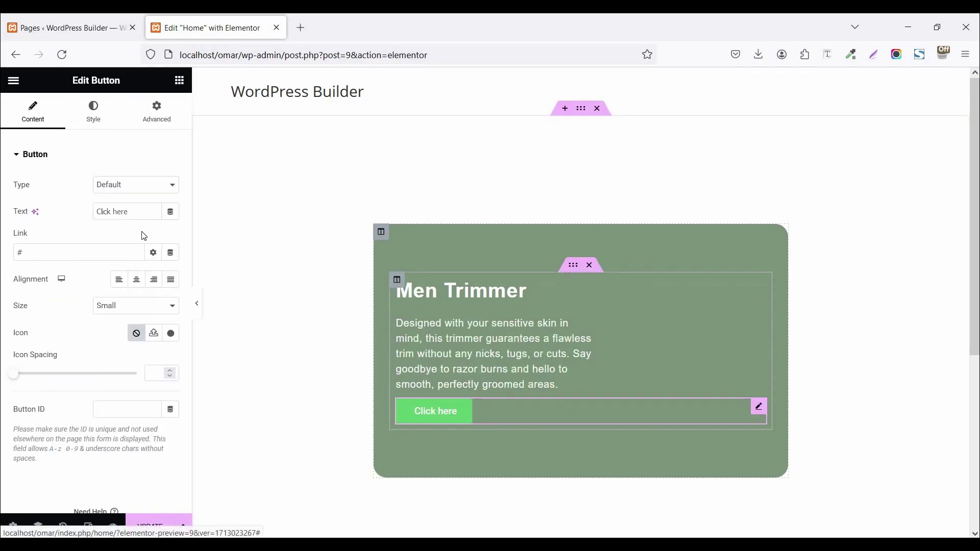
{"action": "left_click", "coordinate": [80, 211]}
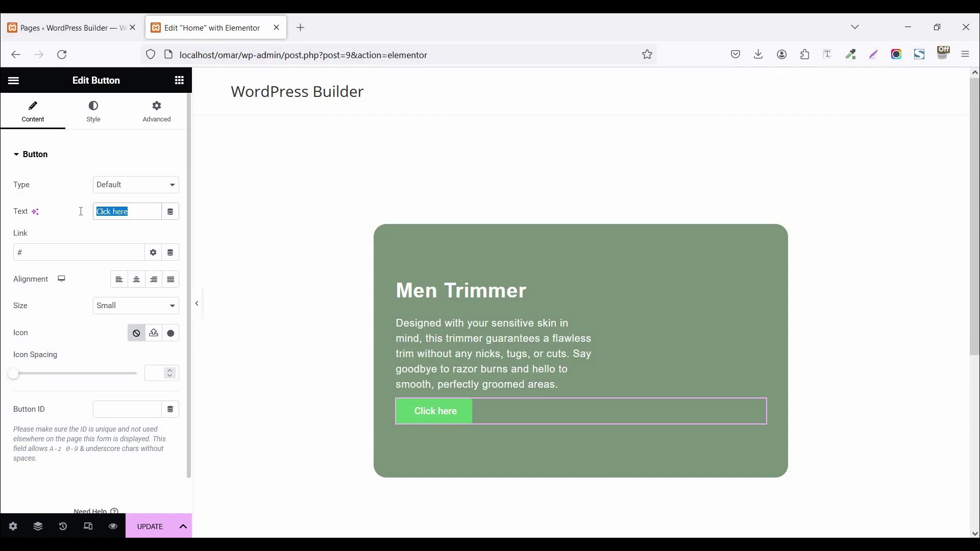
{"action": "type", "text": "Bu"}
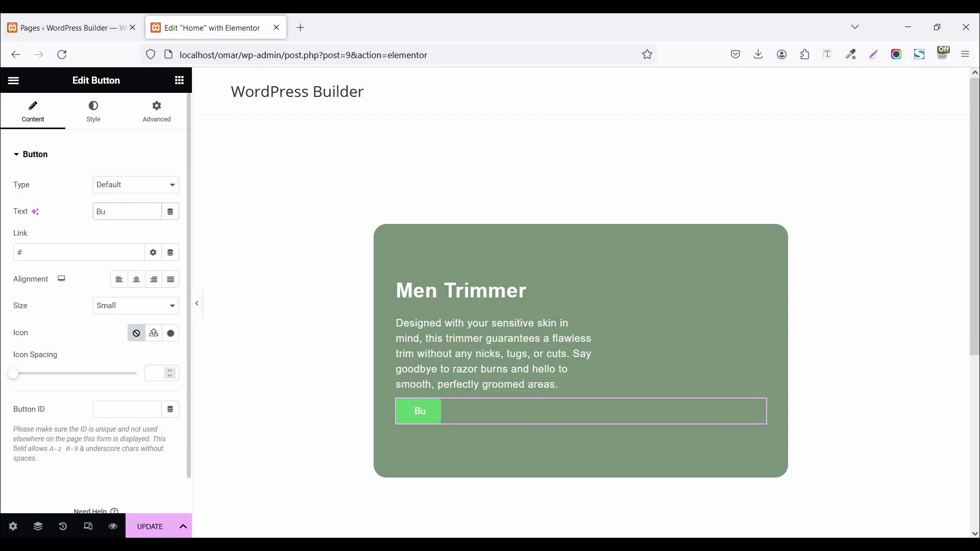
{"action": "type", "text": "y Now"}
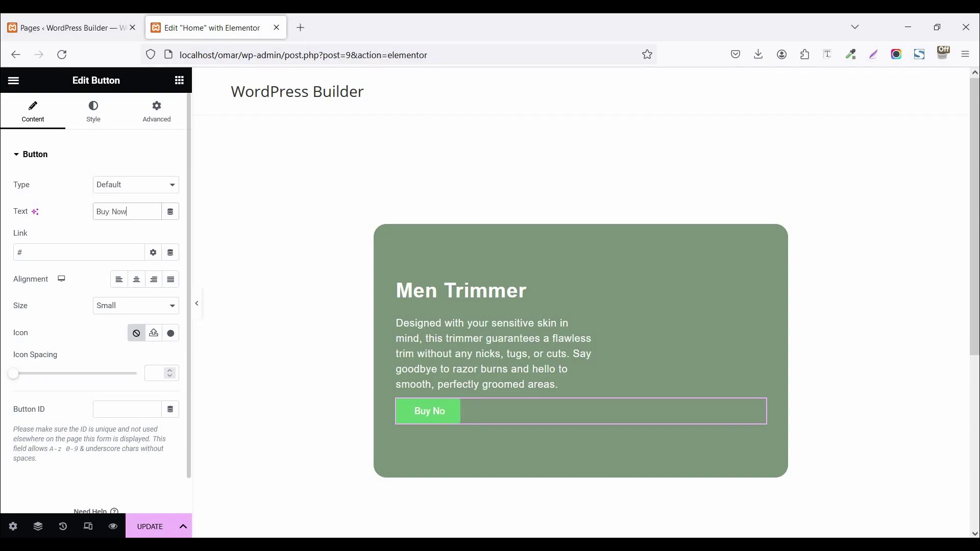
Step: Set the normal-state text colour of the "Buy Now" button to black (#000000)
{"action": "left_click", "coordinate": [91, 119]}
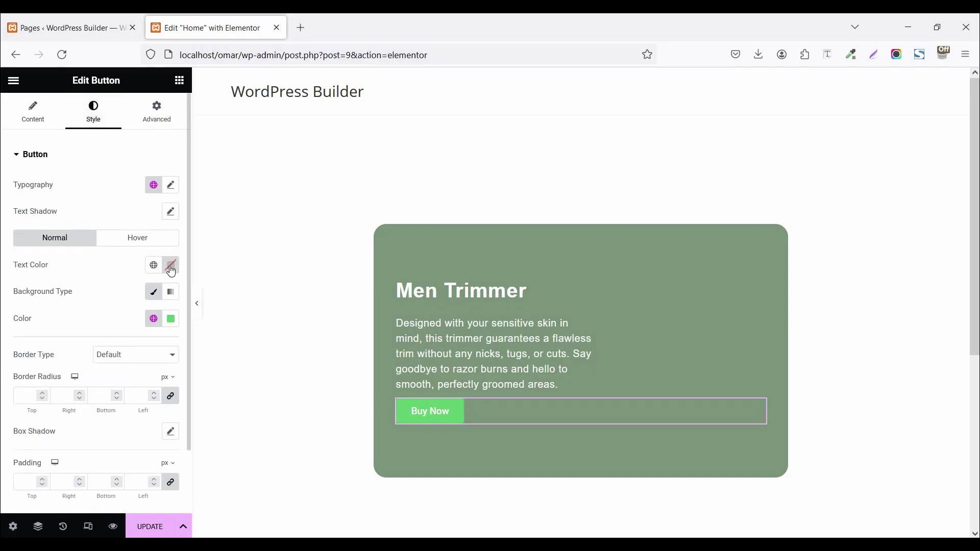
{"action": "left_click", "coordinate": [171, 266]}
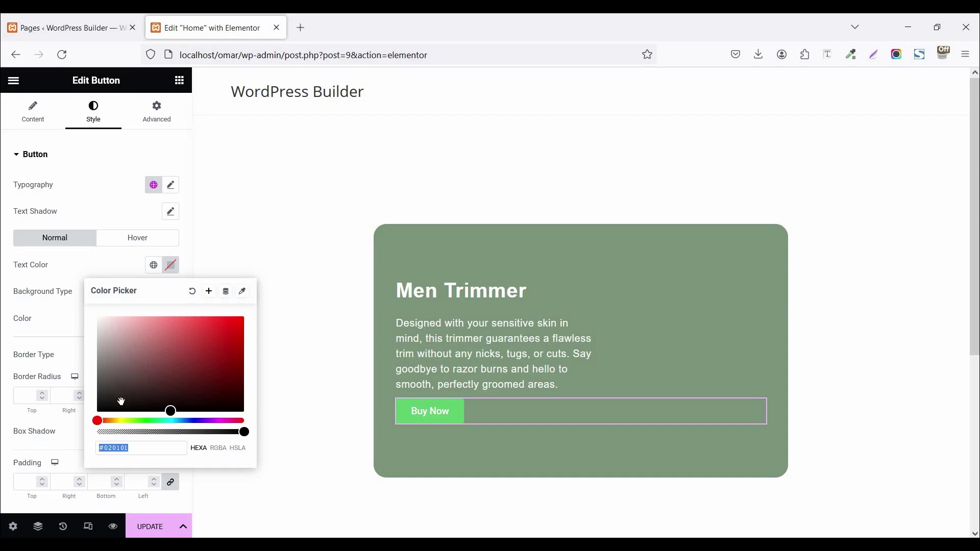
{"action": "left_click", "coordinate": [98, 412]}
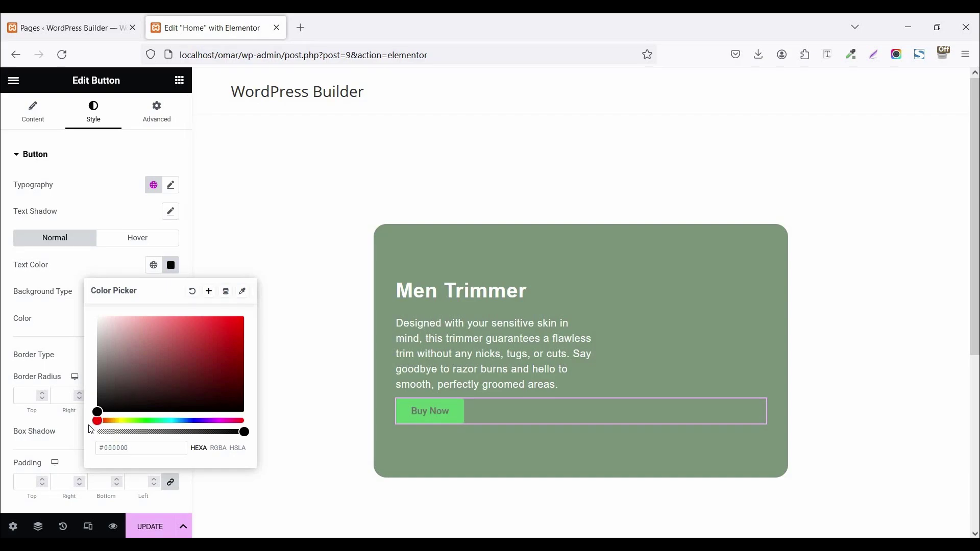
{"action": "left_click", "coordinate": [74, 276]}
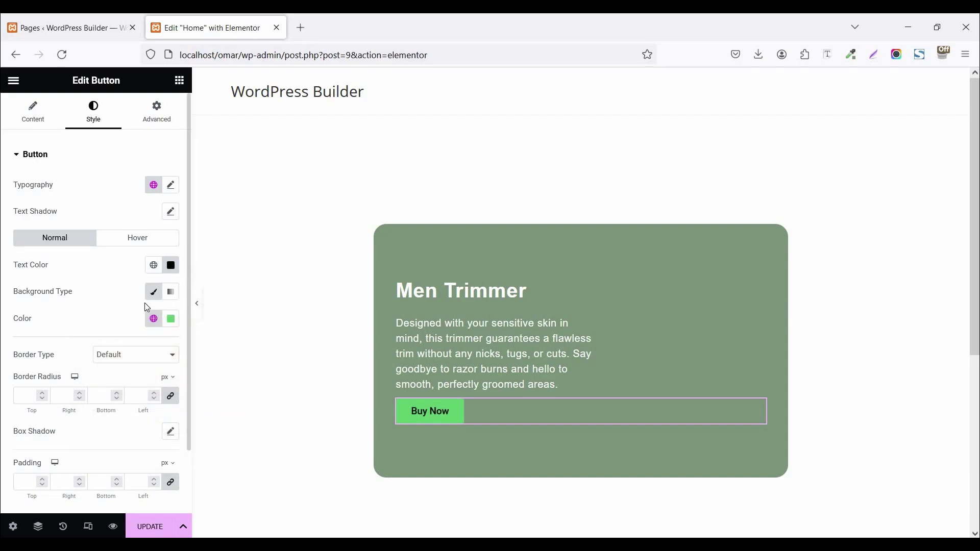
Step: Set the "Buy Now" button's normal-state background colour to white (#FFFFFF) and its border radius to 5 px on all corners
{"action": "left_click", "coordinate": [171, 318]}
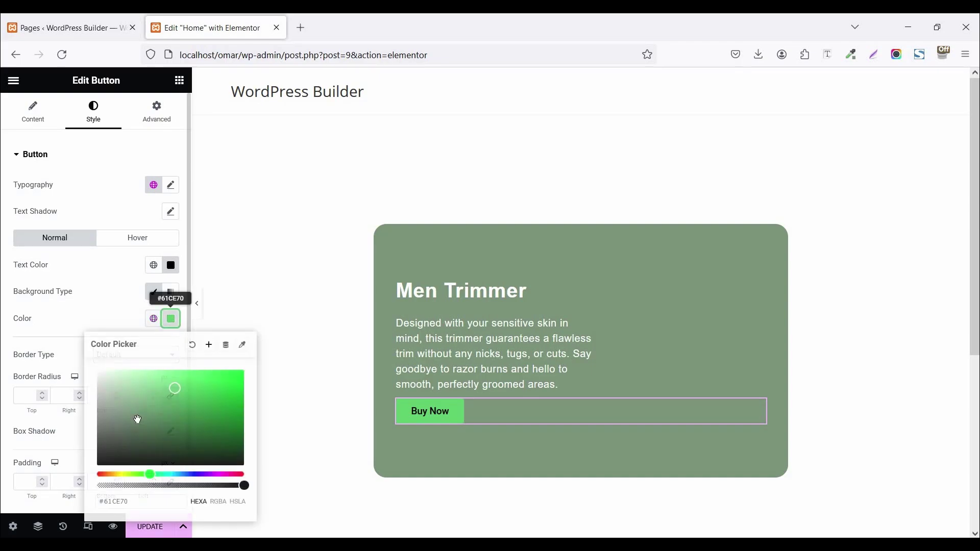
{"action": "left_click", "coordinate": [98, 370]}
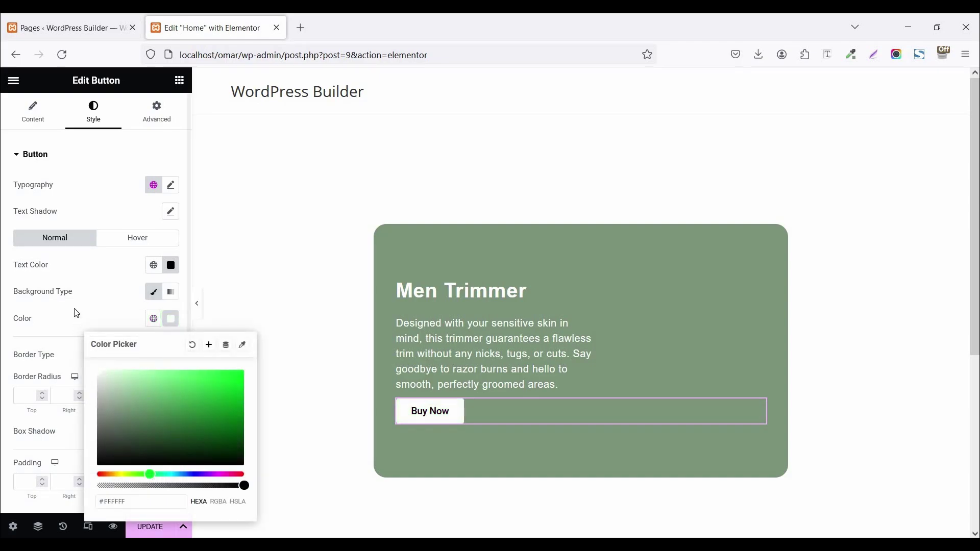
{"action": "left_click", "coordinate": [31, 391]}
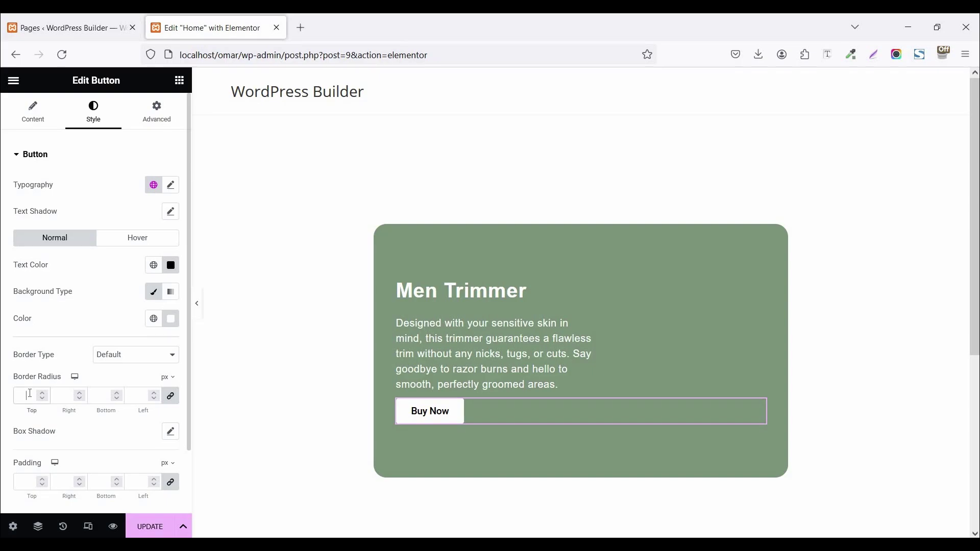
{"action": "type", "text": "5"}
Step: Set the button's padding to 10 px top and bottom and, with the values unlinked, 40 px right and left
{"action": "scroll", "coordinate": [36, 408], "scroll_direction": "down", "scroll_amount": 2}
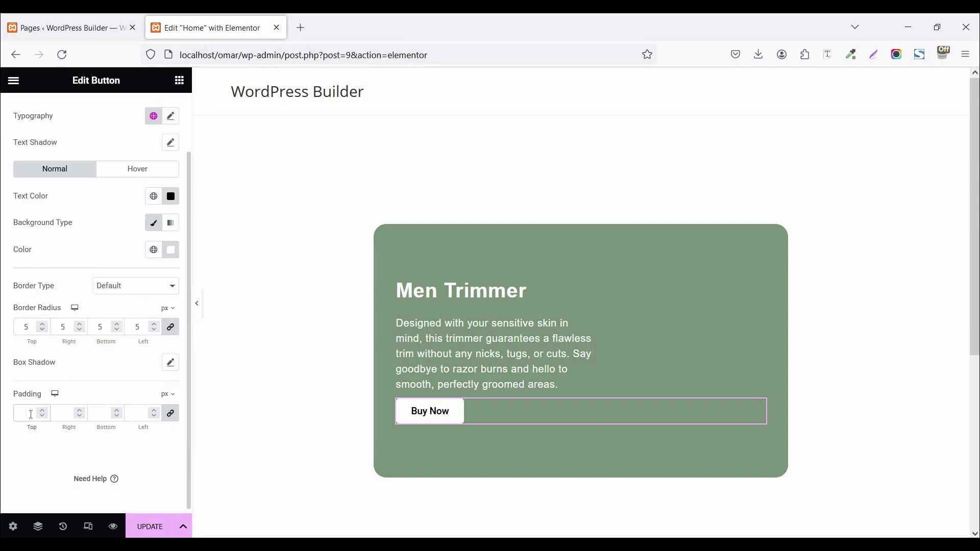
{"action": "type", "text": "10"}
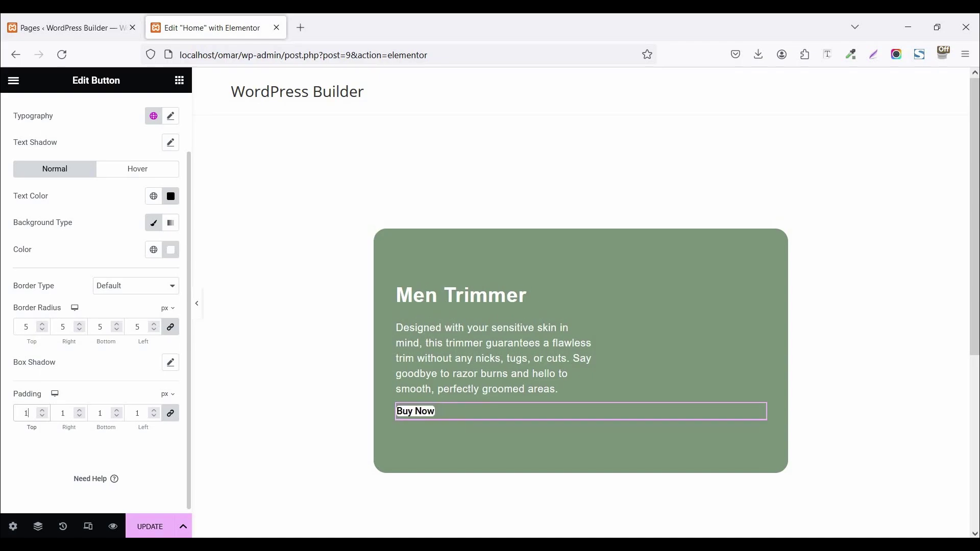
{"action": "left_click", "coordinate": [171, 413]}
{"action": "left_click_drag", "start_coordinate": [71, 413], "coordinate": [54, 415]}
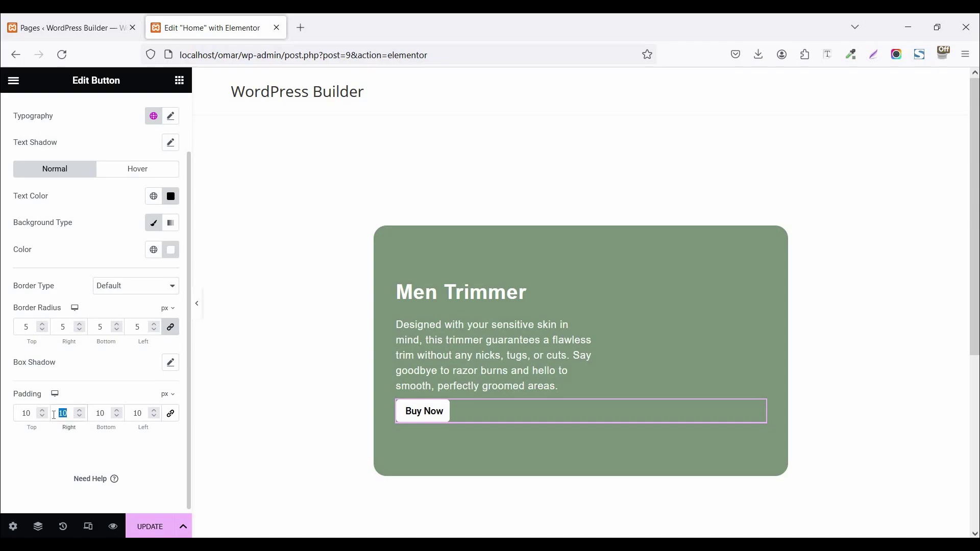
{"action": "type", "text": "40"}
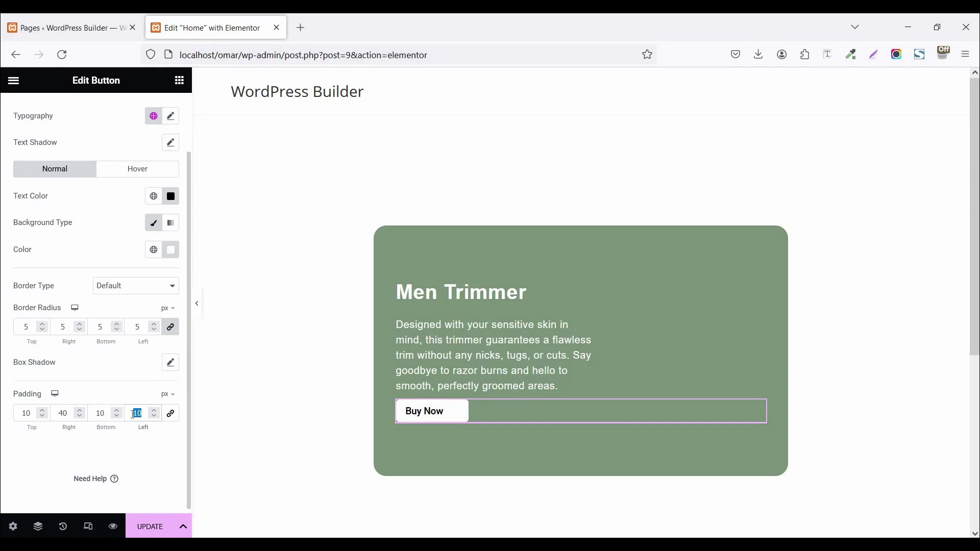
{"action": "type", "text": "40"}
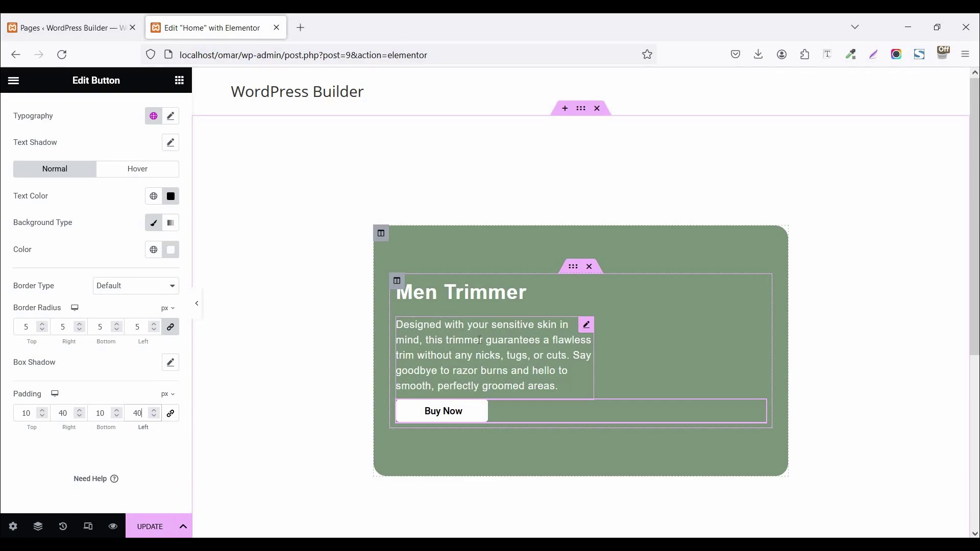
Step: Unlink the inner column's margin and padding values, then set its left margin to 20% and left padding to 20 px
{"action": "scroll", "coordinate": [109, 204], "scroll_direction": "up", "scroll_amount": 3}
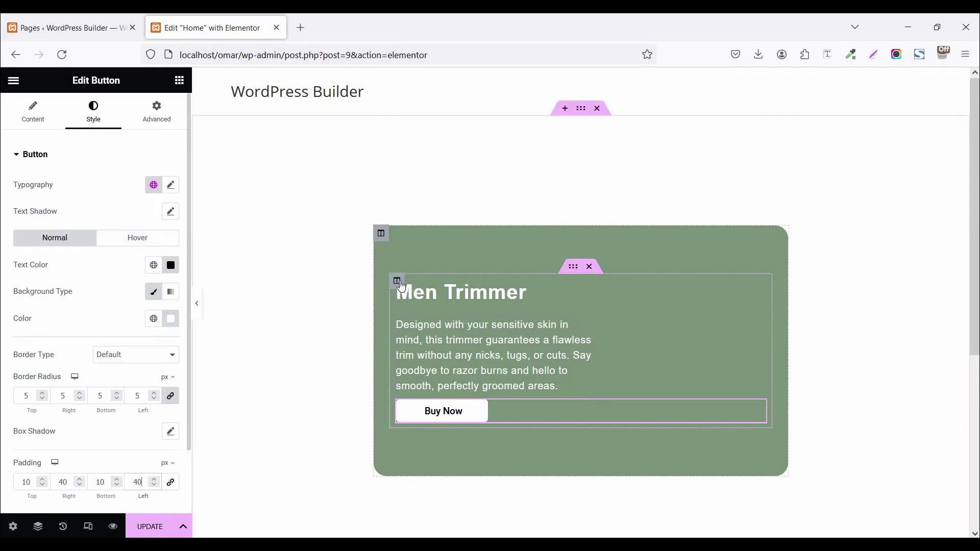
{"action": "left_click", "coordinate": [398, 284]}
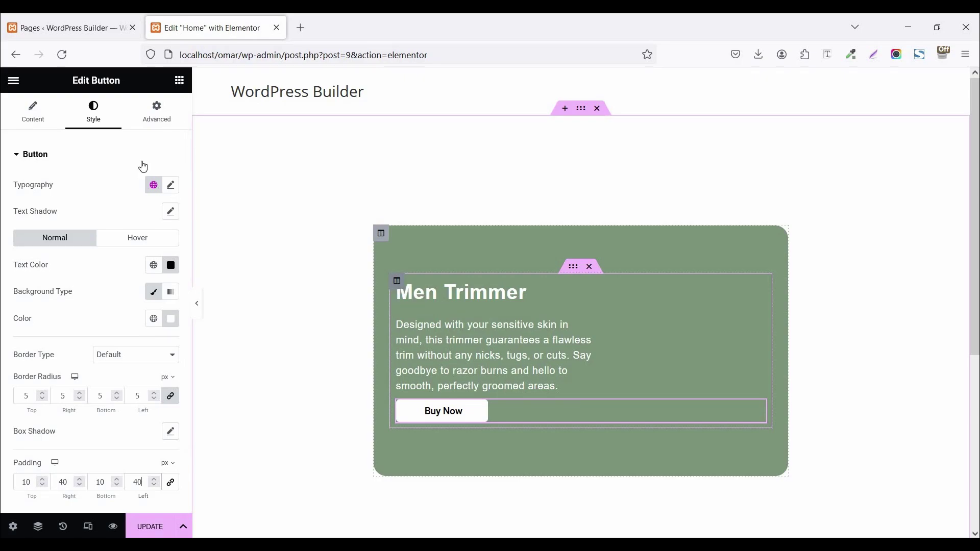
{"action": "left_click", "coordinate": [163, 115]}
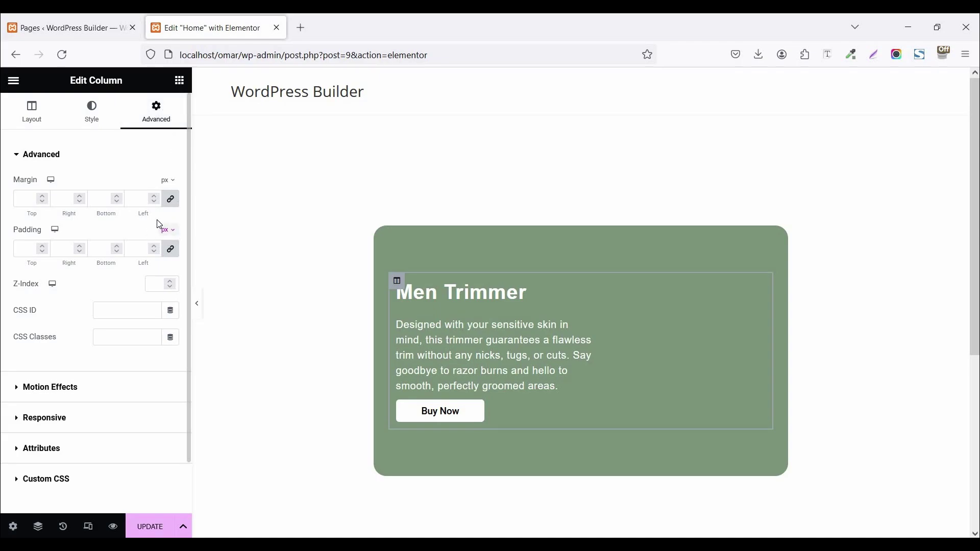
{"action": "left_click", "coordinate": [169, 201]}
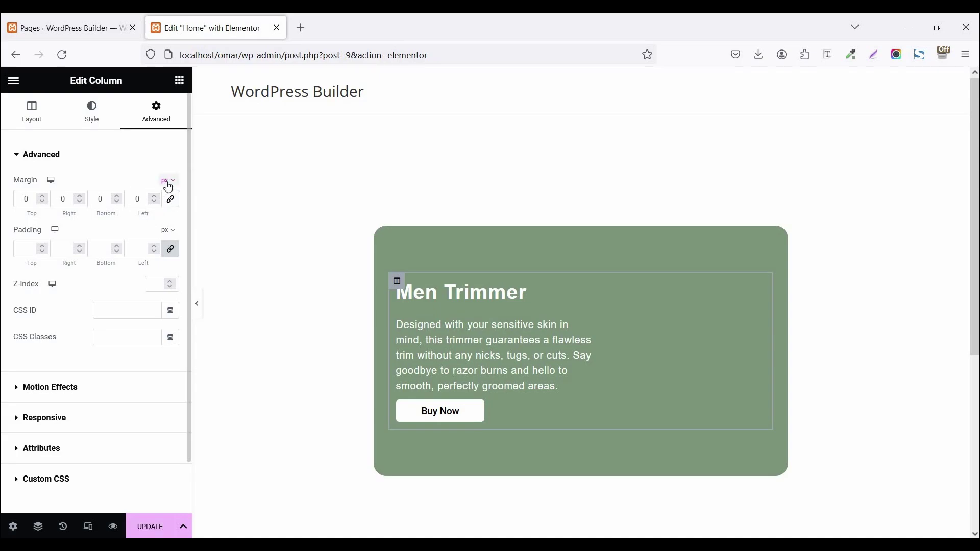
{"action": "left_click", "coordinate": [167, 182]}
{"action": "left_click", "coordinate": [164, 199]}
{"action": "type", "text": "20"}
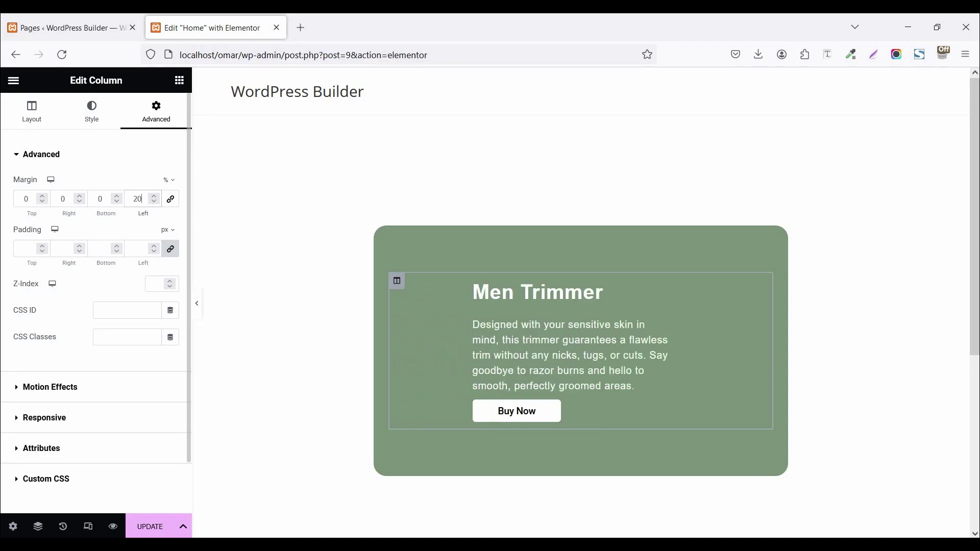
{"action": "left_click", "coordinate": [171, 248]}
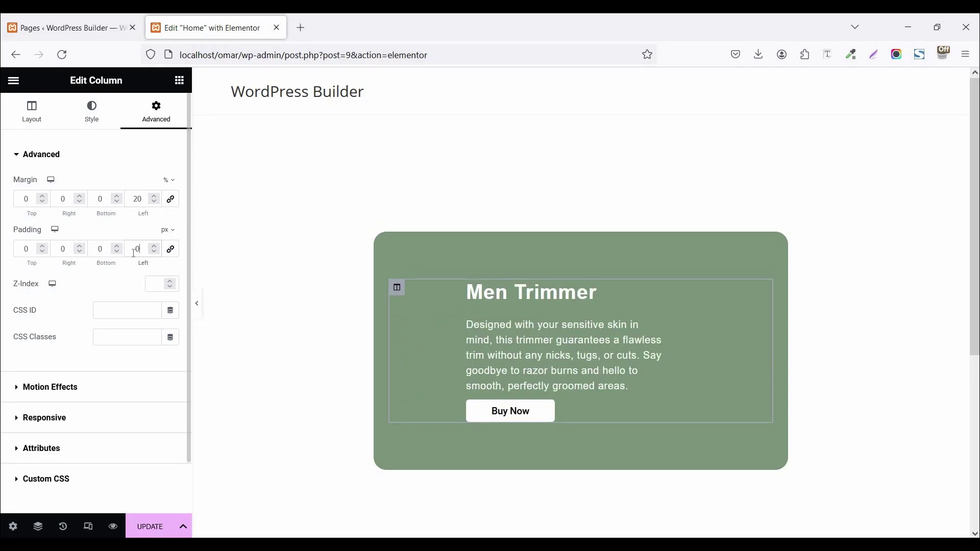
{"action": "type", "text": "20"}
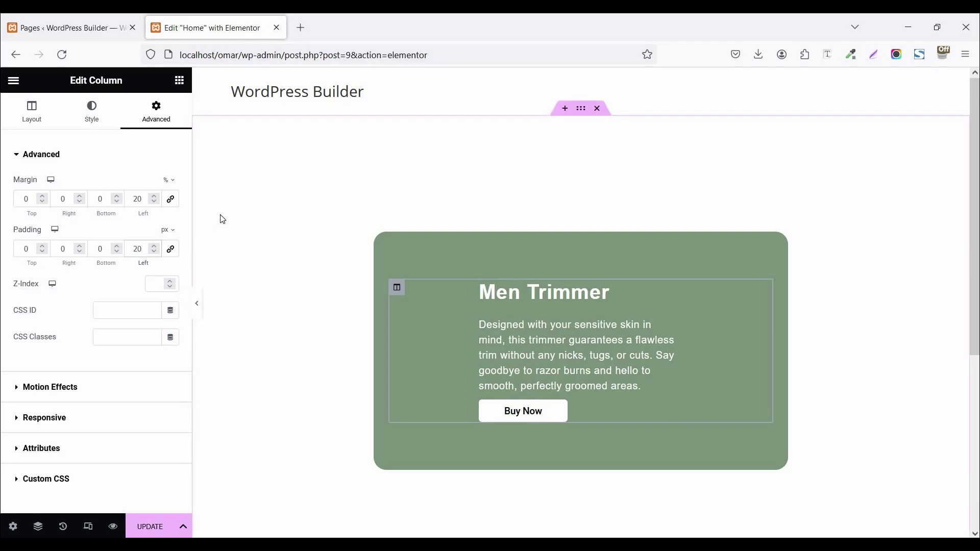
Step: Add an Image widget above the heading inside the green card and fill it with 51p.png from the media library
{"action": "left_click", "coordinate": [179, 82]}
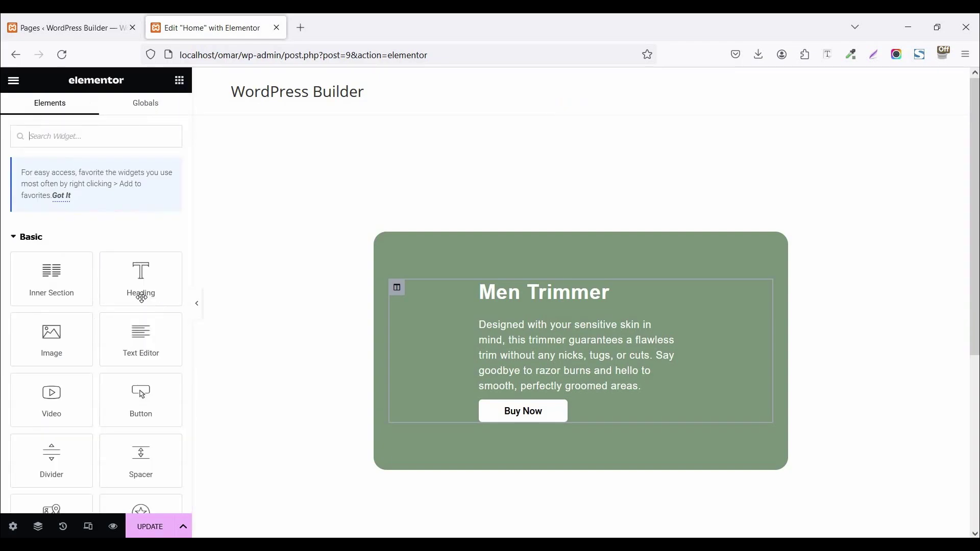
{"action": "left_click_drag", "start_coordinate": [341, 301], "coordinate": [453, 288]}
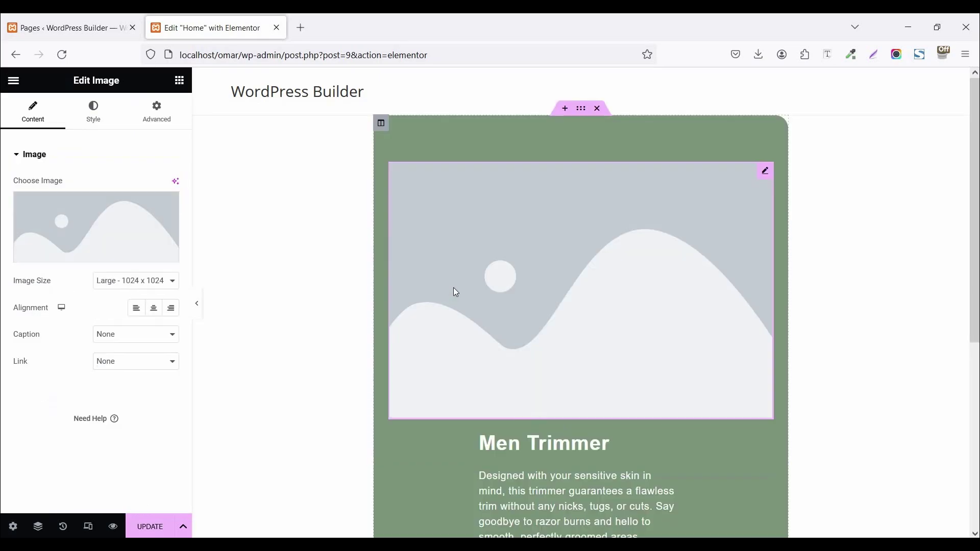
{"action": "left_click", "coordinate": [108, 220]}
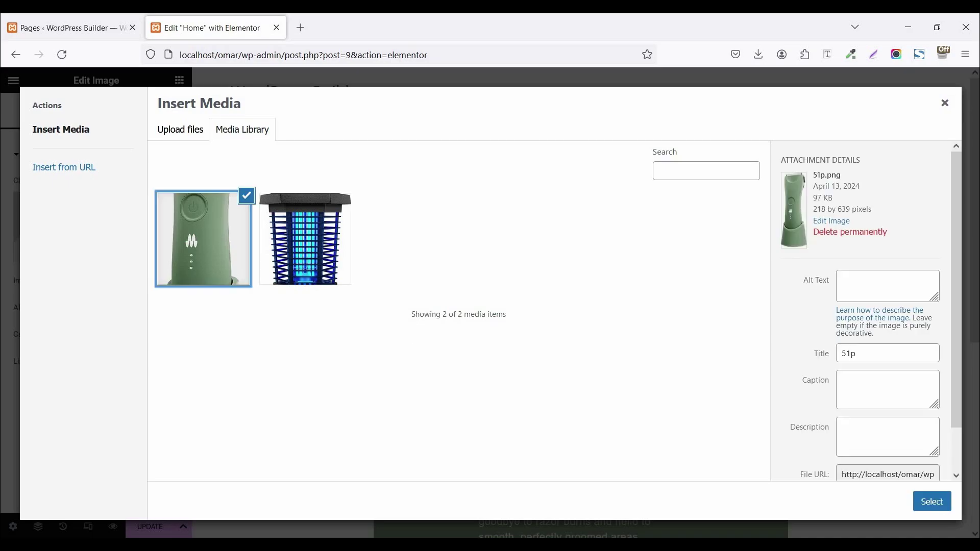
{"action": "left_click", "coordinate": [931, 502]}
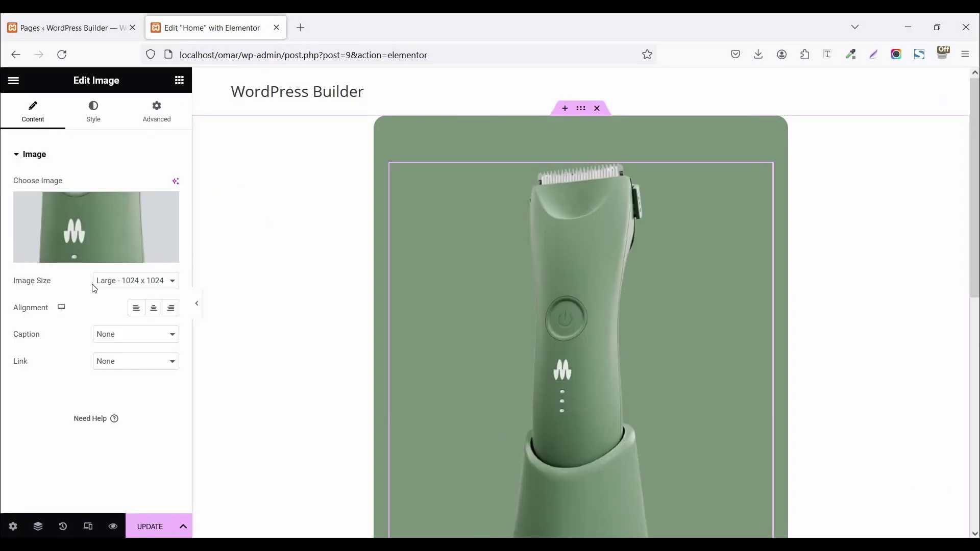
Step: Set the trimmer image's size to Full and its alignment to centre
{"action": "left_click", "coordinate": [110, 281]}
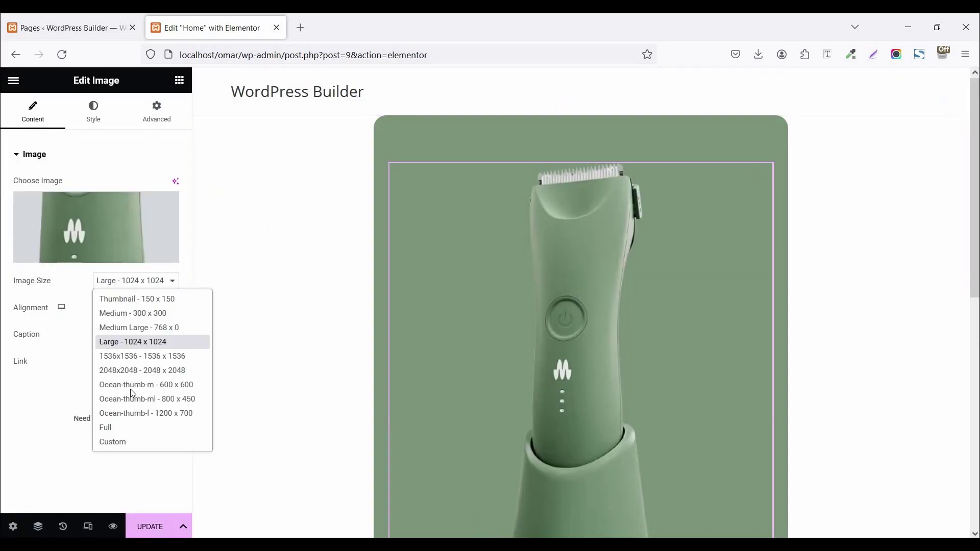
{"action": "left_click", "coordinate": [121, 426]}
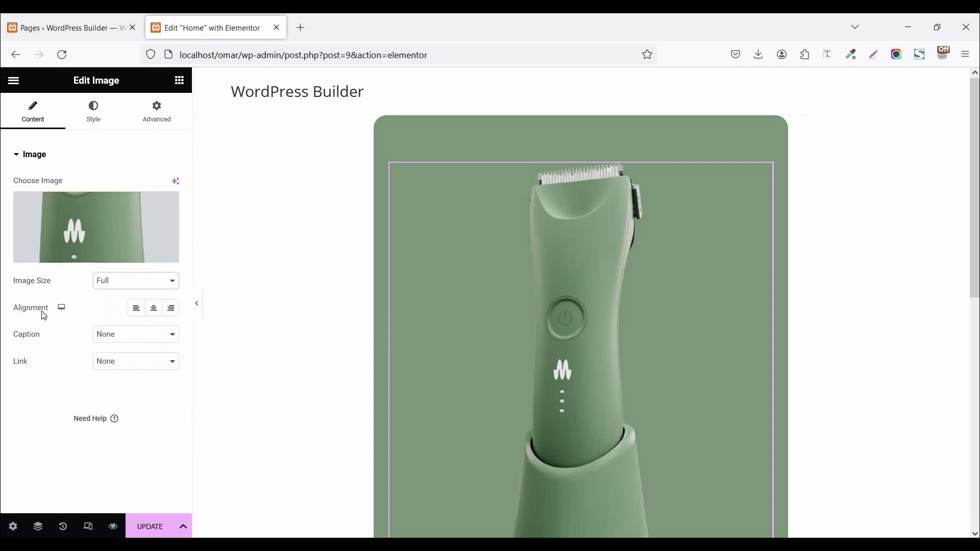
{"action": "left_click", "coordinate": [154, 313]}
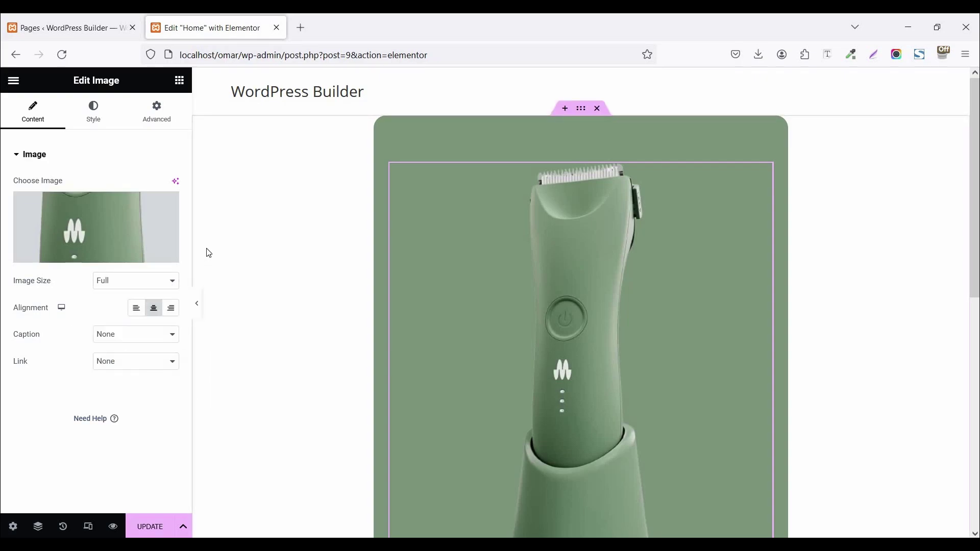
Step: Set the trimmer image's width to Inline (auto) and its position to Absolute
{"action": "left_click", "coordinate": [165, 123]}
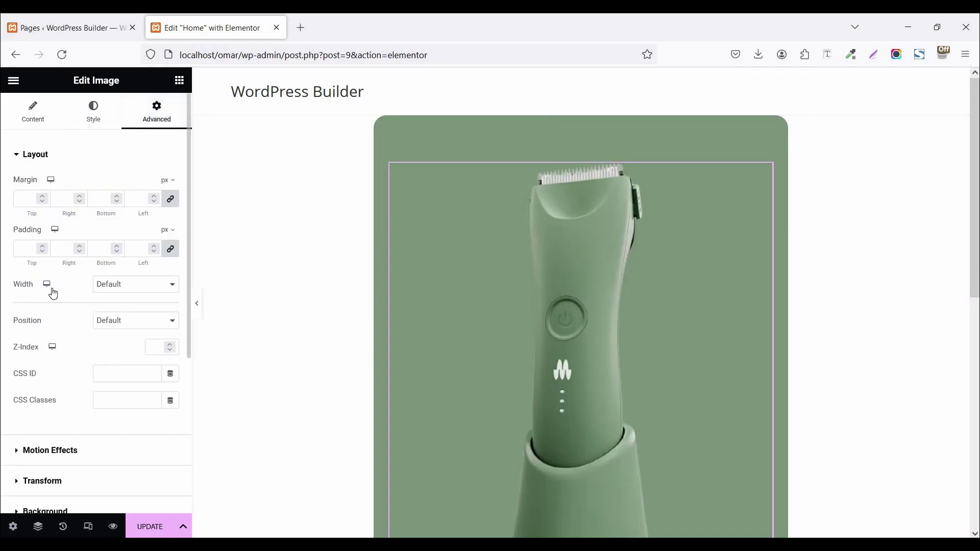
{"action": "left_click", "coordinate": [116, 289]}
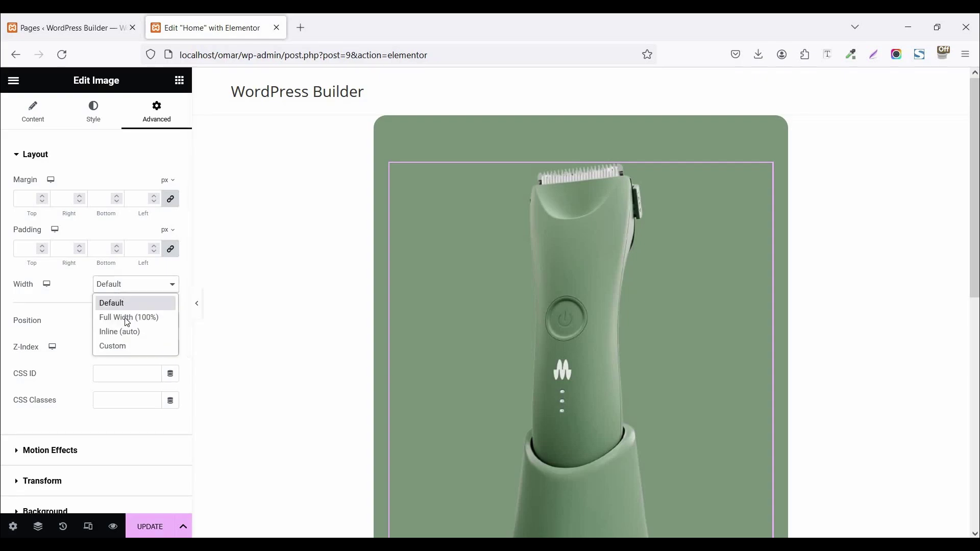
{"action": "left_click", "coordinate": [125, 332]}
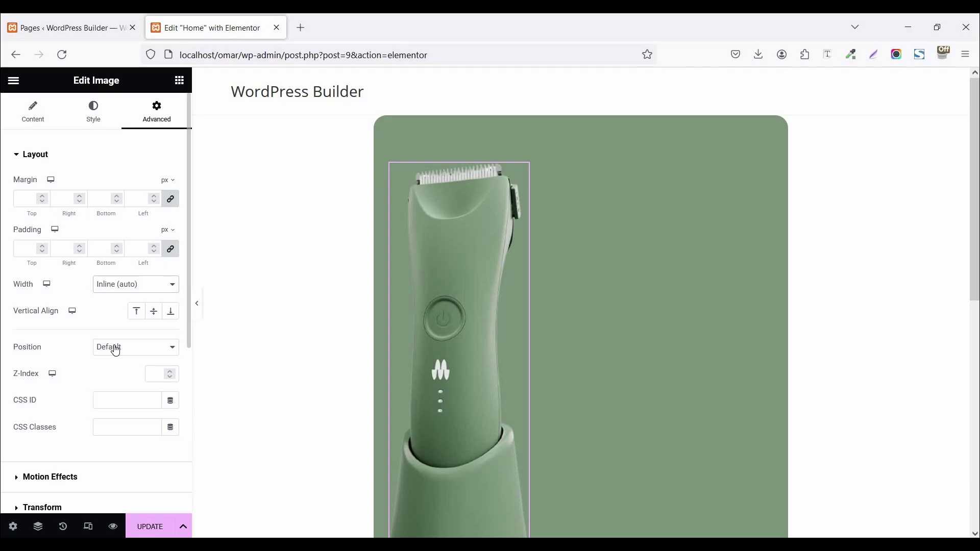
{"action": "left_click", "coordinate": [115, 351]}
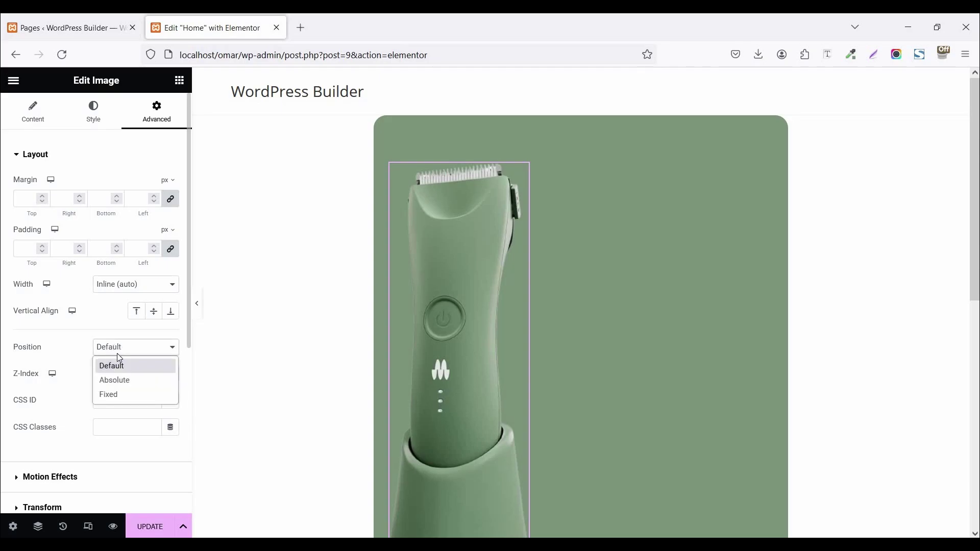
{"action": "left_click", "coordinate": [124, 380]}
Step: Anchor the image horizontally to the card's right edge with a 215 px offset, and set its vertical offset to -85 px
{"action": "scroll", "coordinate": [111, 308], "scroll_direction": "down", "scroll_amount": 2}
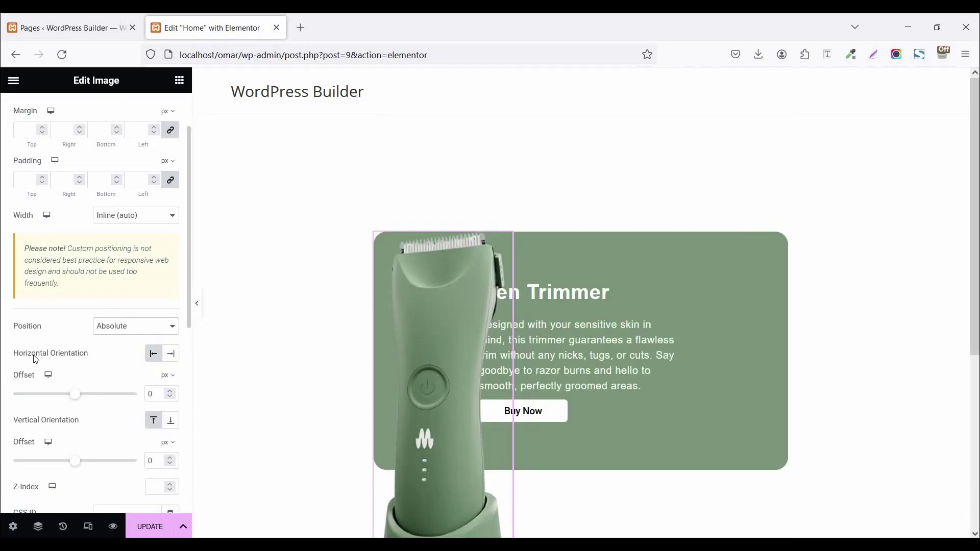
{"action": "left_click", "coordinate": [169, 357]}
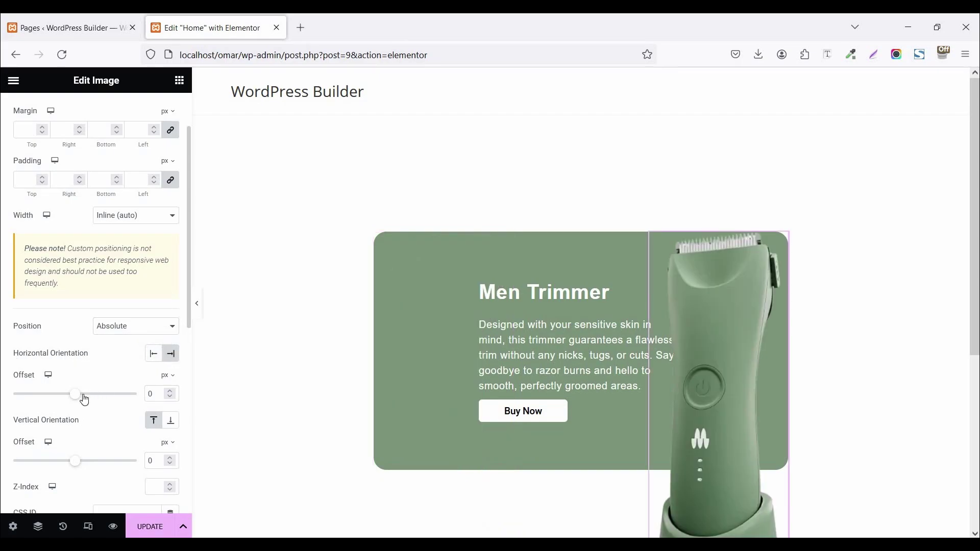
{"action": "left_click_drag", "start_coordinate": [81, 400], "coordinate": [83, 400]}
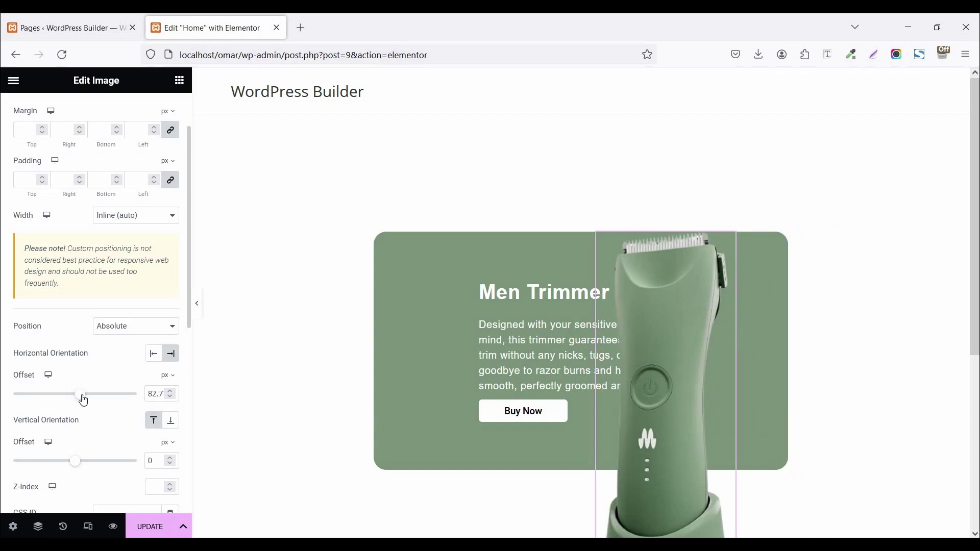
{"action": "key", "text": "ctrl+a"}
{"action": "key", "text": "BackSpace"}
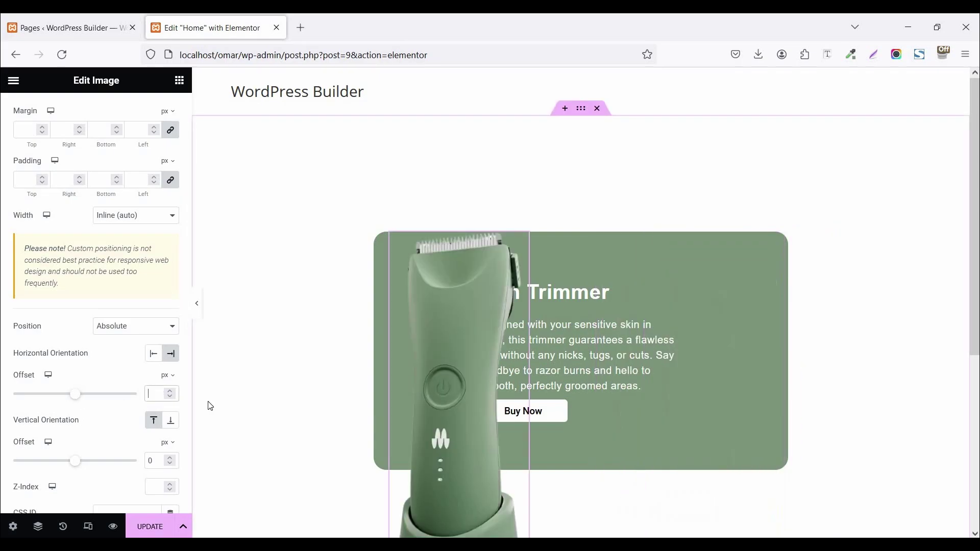
{"action": "type", "text": "215"}
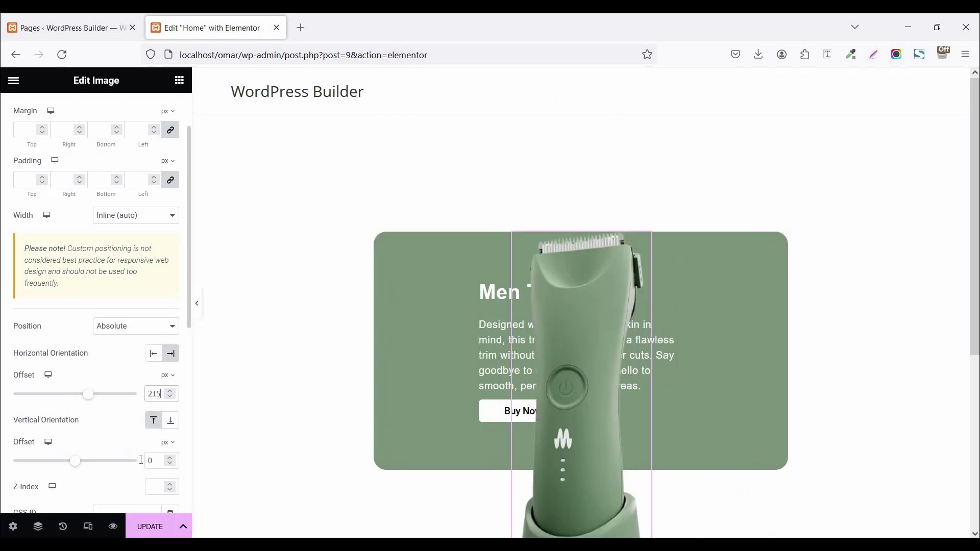
{"action": "type", "text": "-85"}
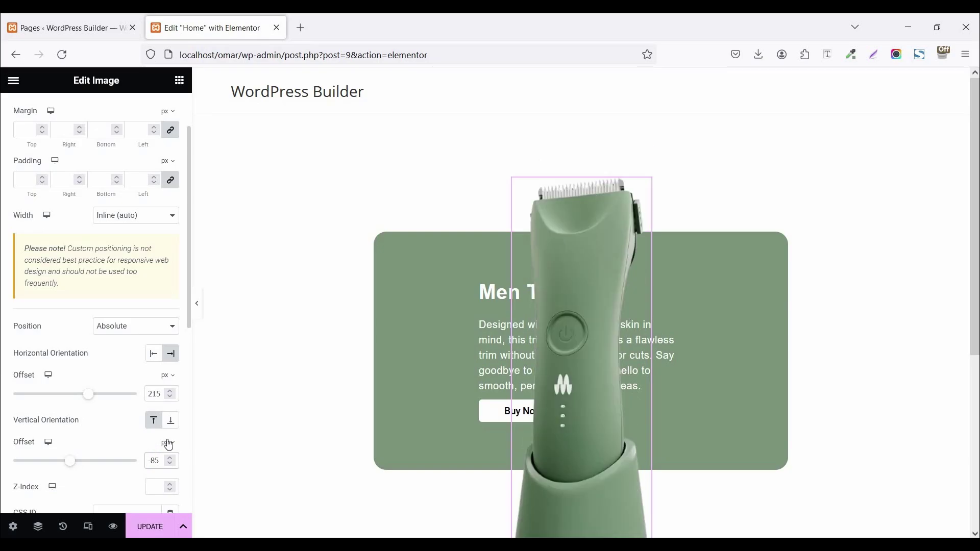
Step: Scale the trimmer image to 0.65 with a Transform, keeping its proportions
{"action": "scroll", "coordinate": [77, 403], "scroll_direction": "down", "scroll_amount": 4}
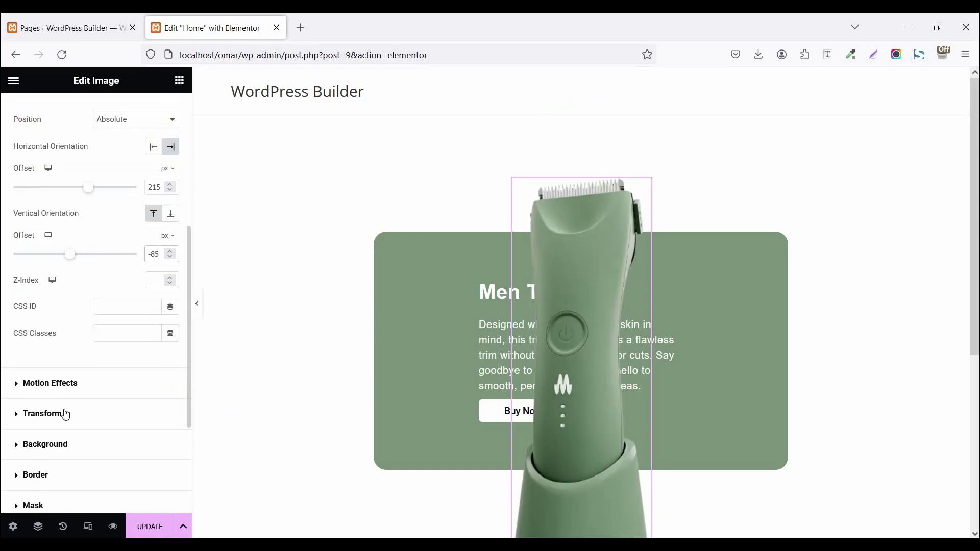
{"action": "left_click", "coordinate": [65, 412]}
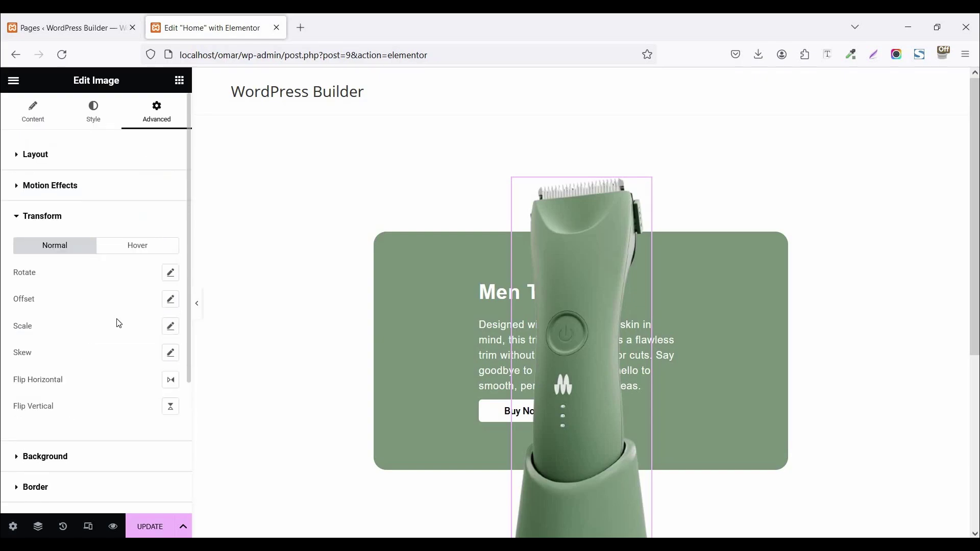
{"action": "left_click", "coordinate": [171, 326]}
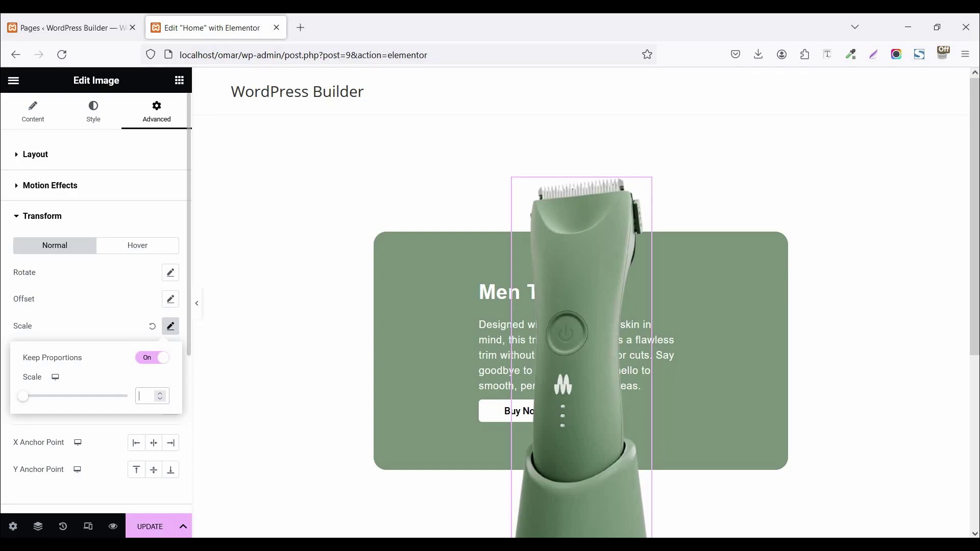
{"action": "type", "text": "0.65"}
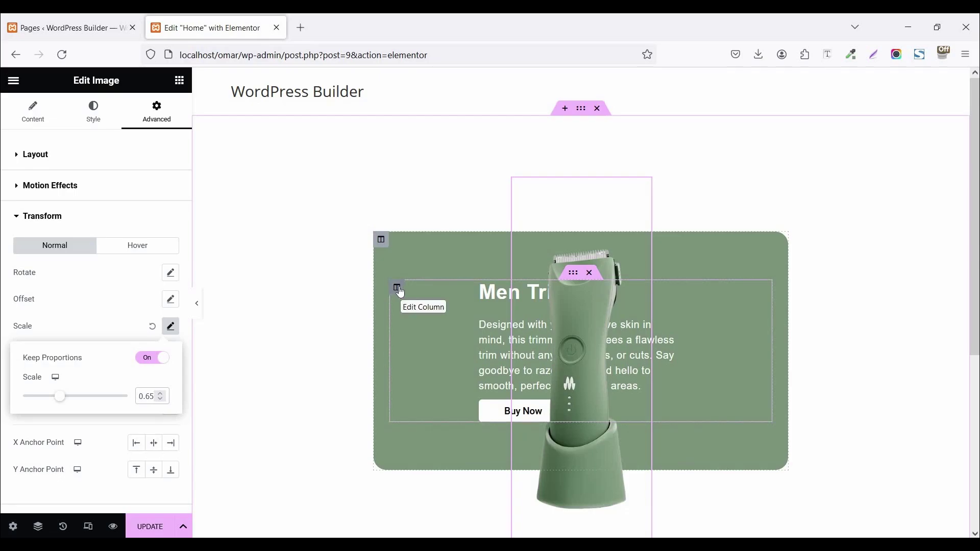
Step: Give the inner column holding the heading, description and button the CSS class trimmer-text
{"action": "left_click", "coordinate": [398, 289]}
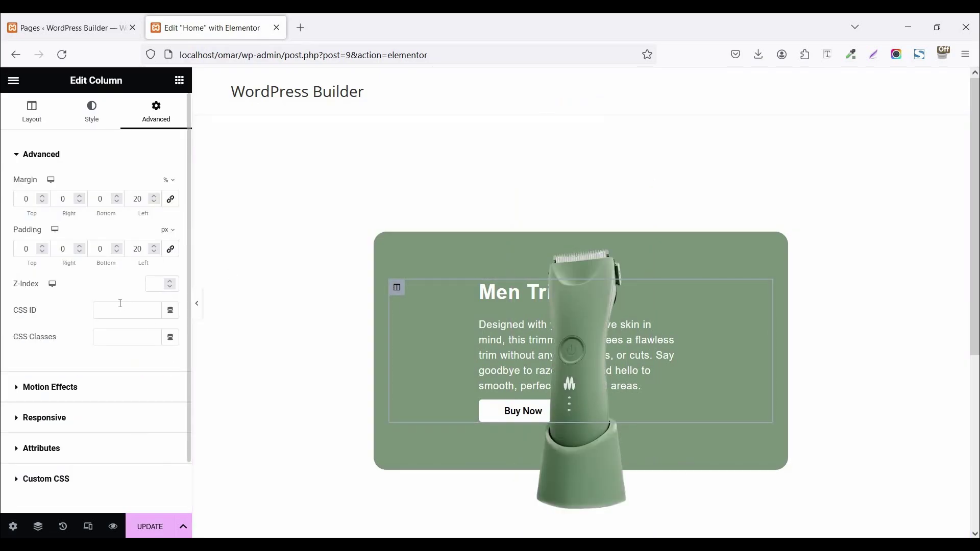
{"action": "left_click", "coordinate": [108, 338]}
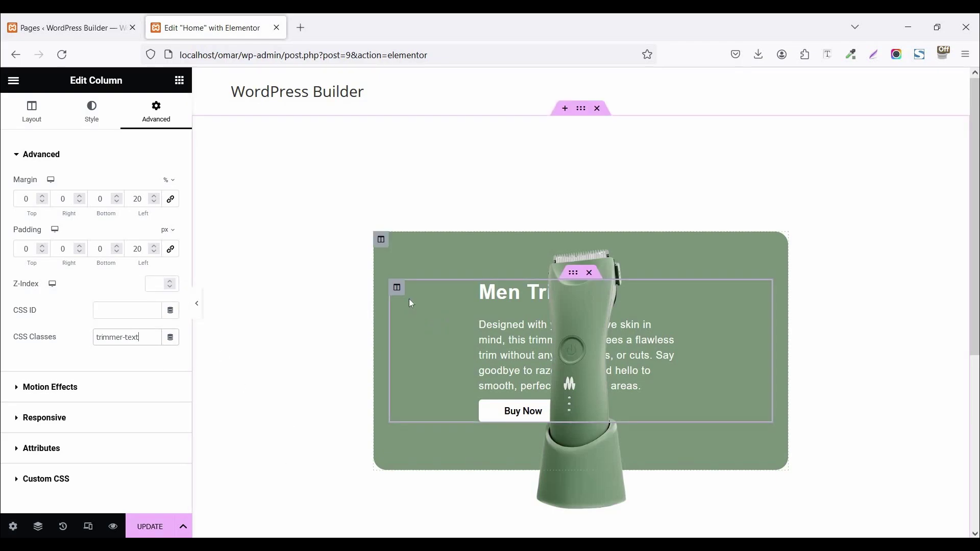
Step: Copy all the code from Trimmer Custom Css Code.txt in Notepad and paste it into the outer column's Custom CSS in Elementor
{"action": "left_click", "coordinate": [382, 241]}
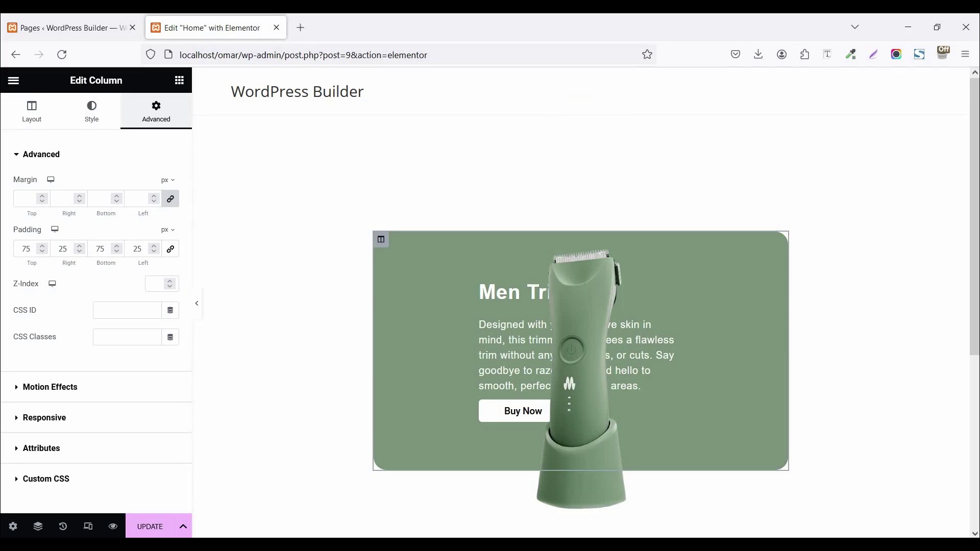
{"action": "left_click", "coordinate": [671, 490]}
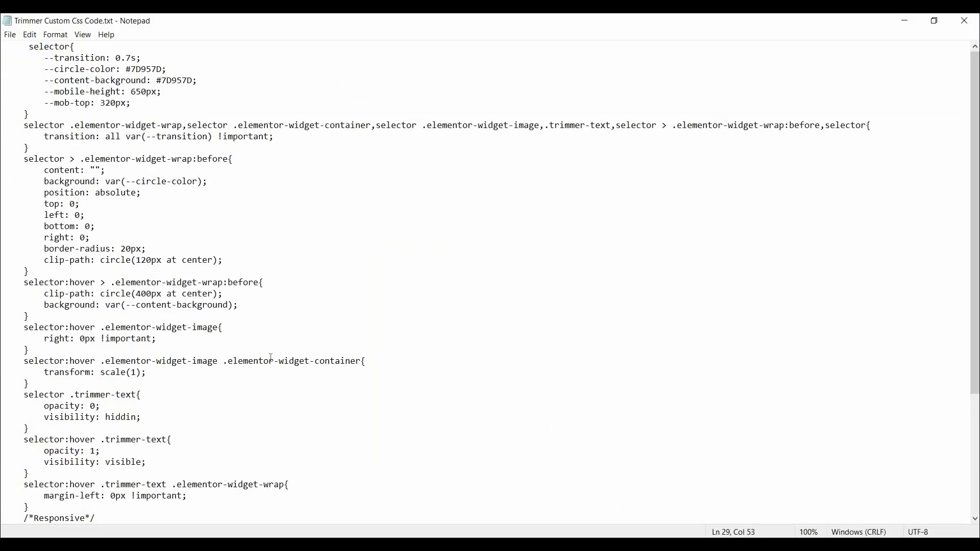
{"action": "key", "text": "ctrl+a"}
{"action": "key", "text": "alt+Tab"}
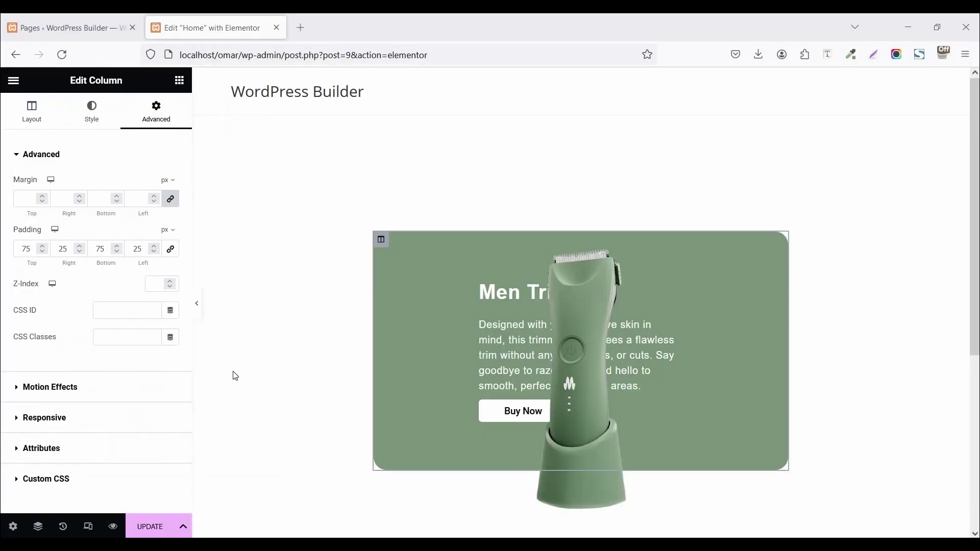
{"action": "left_click", "coordinate": [79, 418]}
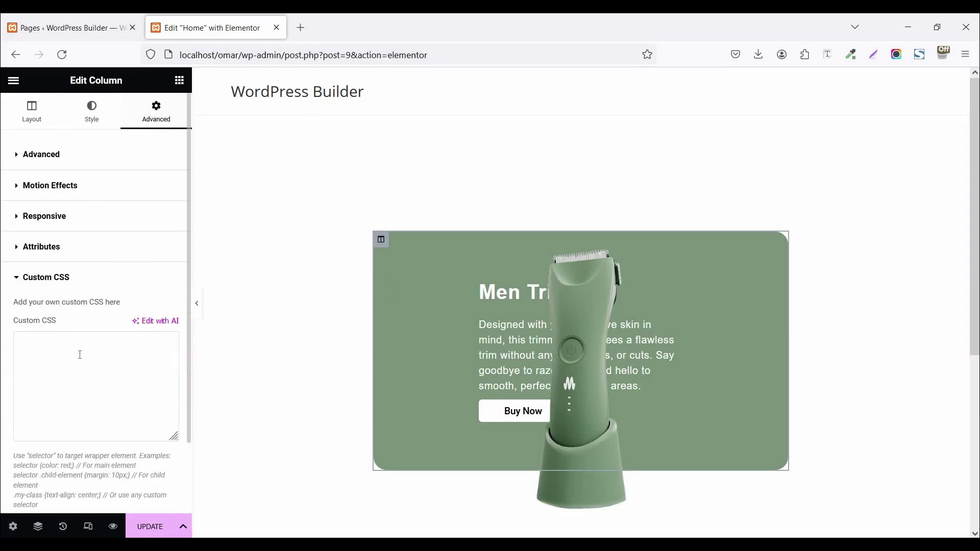
{"action": "left_click", "coordinate": [80, 355]}
{"action": "key", "text": "ctrl+v"}
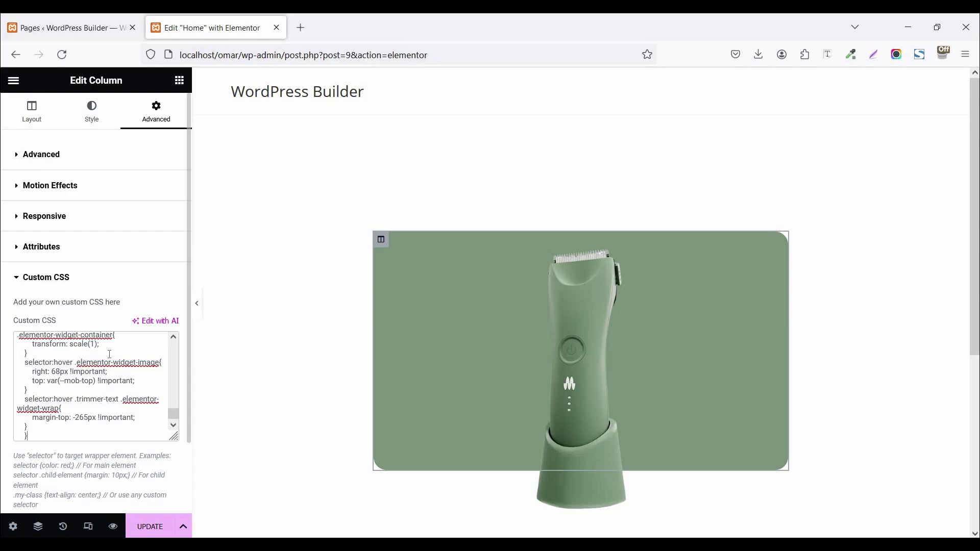
{"action": "mouse_move", "coordinate": [578, 314]}
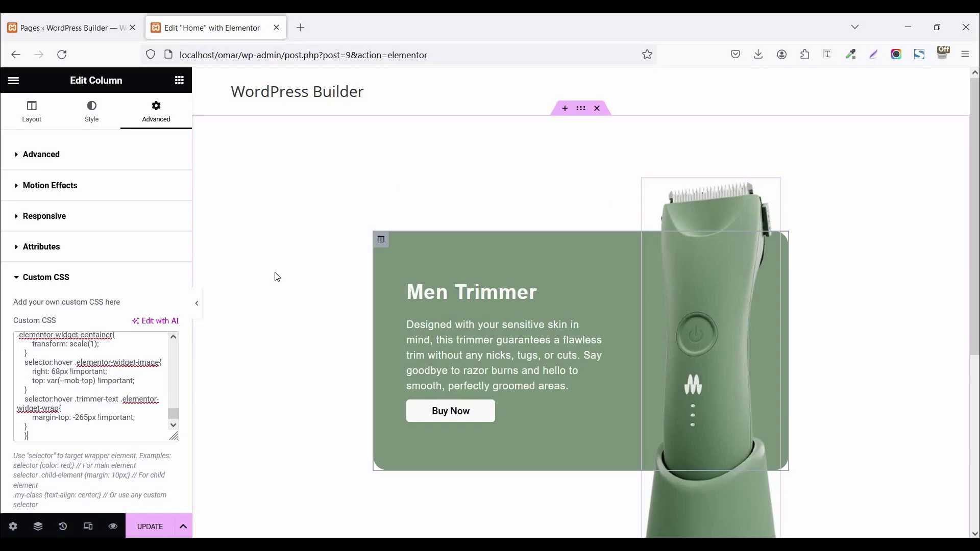
{"action": "mouse_move", "coordinate": [583, 291]}
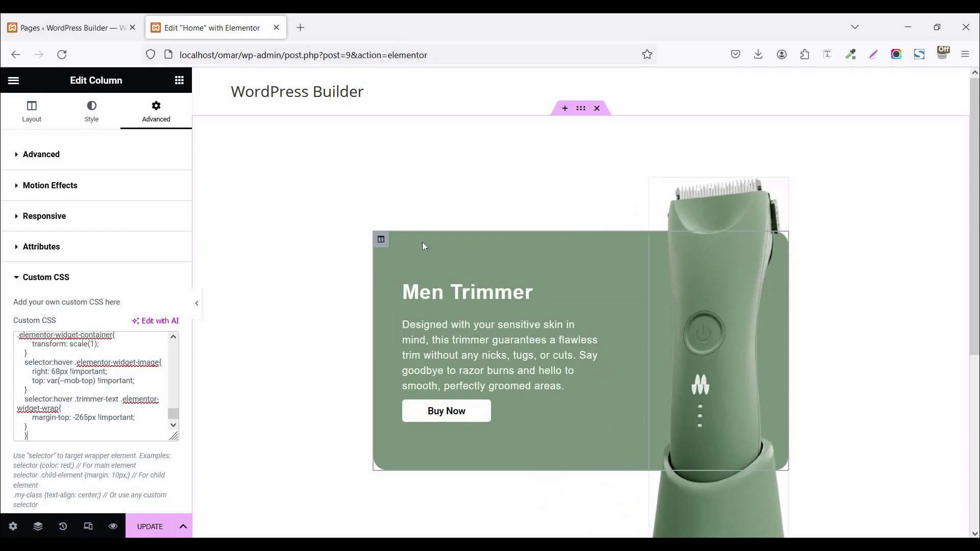
{"action": "mouse_move", "coordinate": [565, 265]}
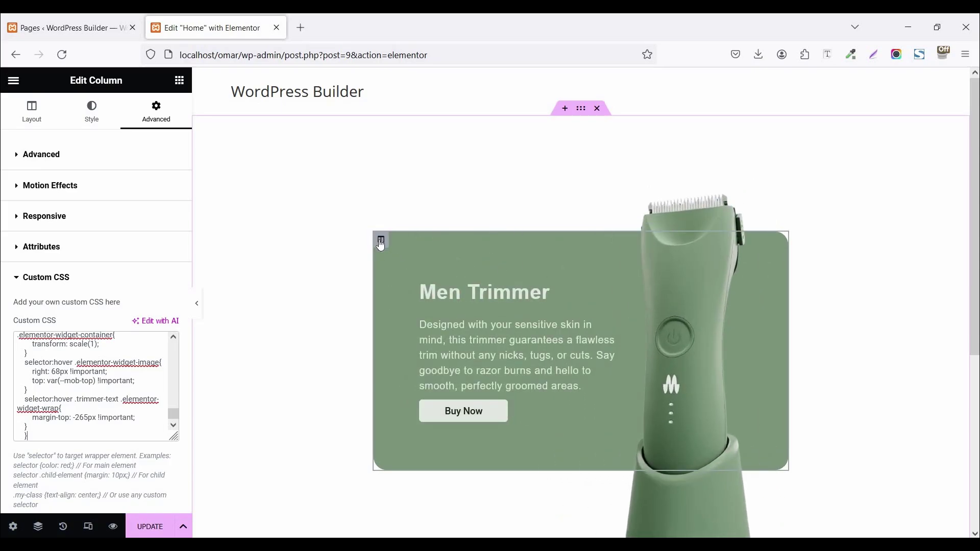
Step: Clear the outer column's green background colour
{"action": "left_click", "coordinate": [93, 128]}
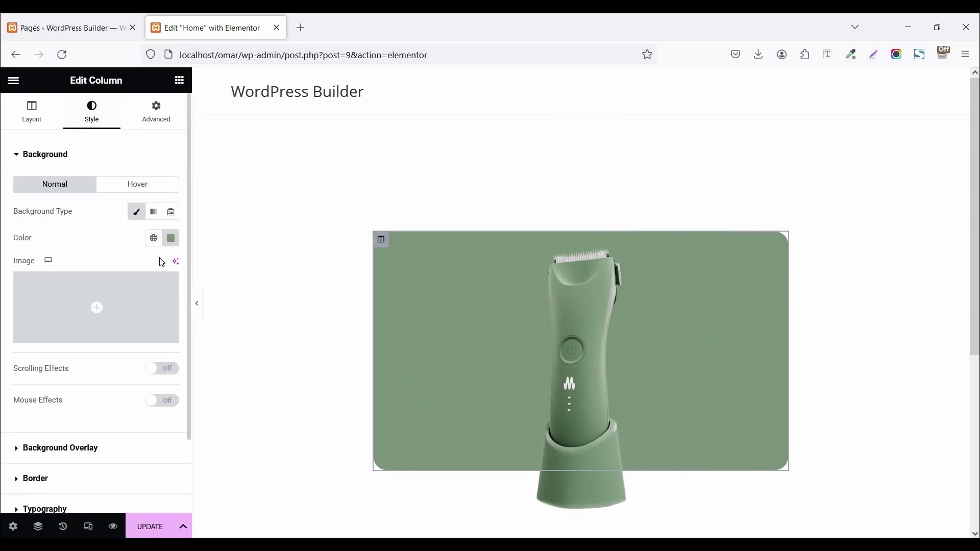
{"action": "left_click", "coordinate": [172, 240]}
{"action": "left_click", "coordinate": [193, 263]}
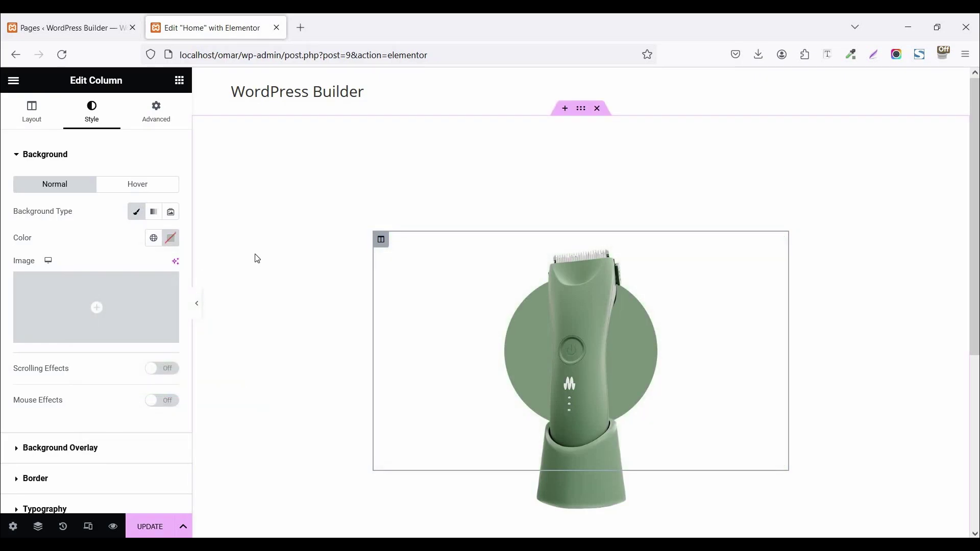
{"action": "mouse_move", "coordinate": [592, 351]}
Step: Preview the card in the tablet and mobile responsive views, and open the Navigator in mobile view
{"action": "left_click", "coordinate": [89, 528]}
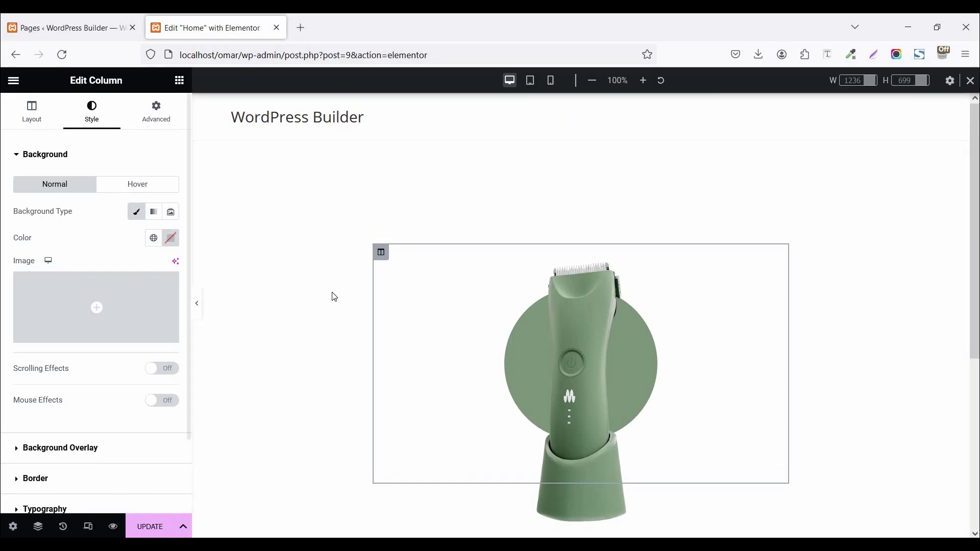
{"action": "left_click", "coordinate": [530, 81]}
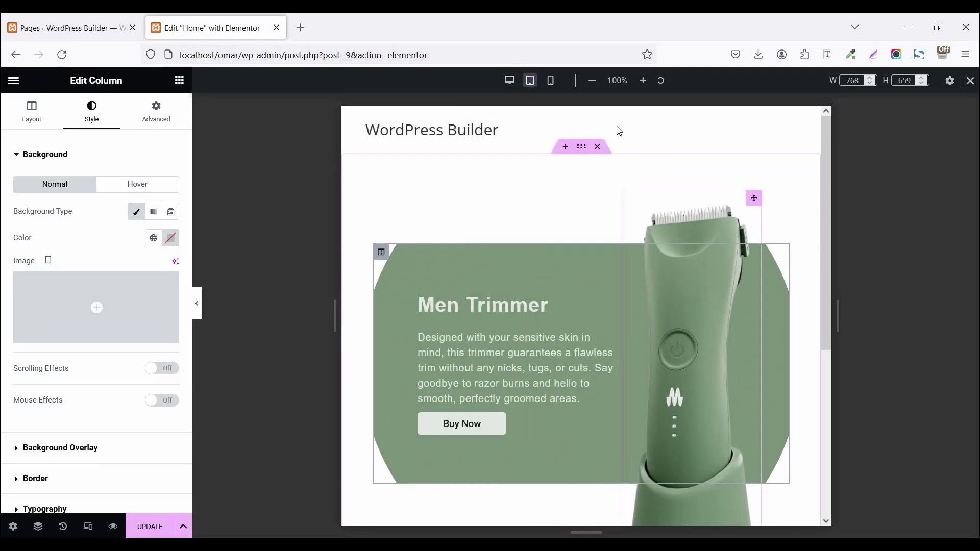
{"action": "left_click", "coordinate": [552, 83]}
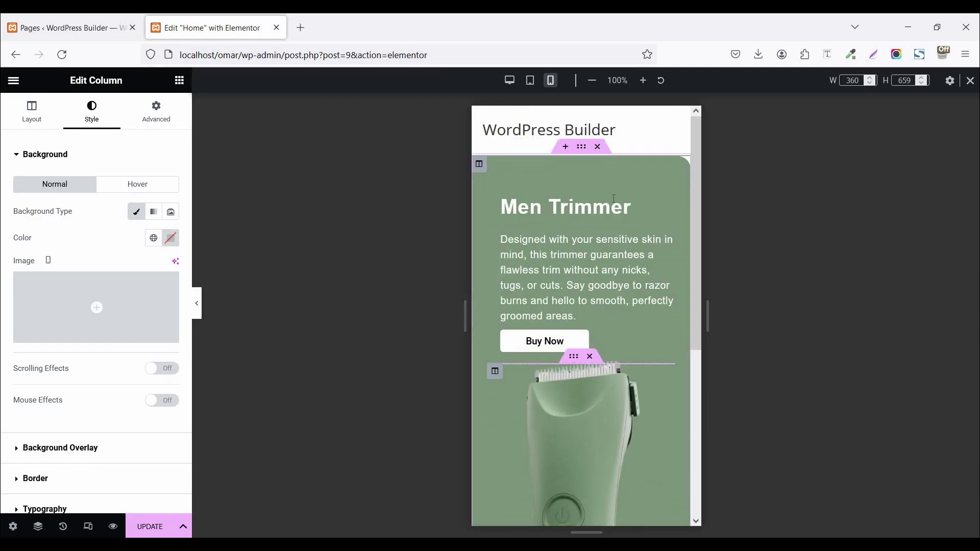
{"action": "right_click", "coordinate": [613, 236]}
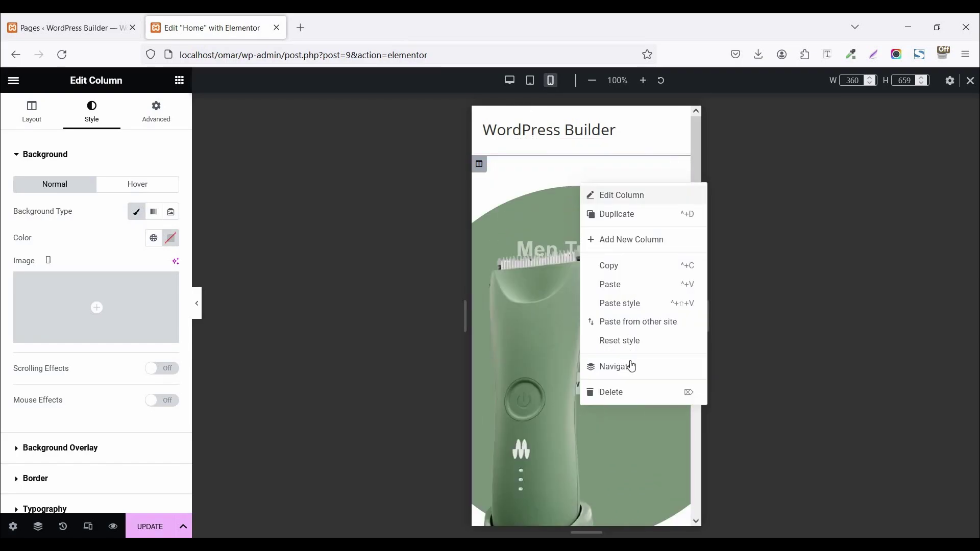
{"action": "left_click", "coordinate": [670, 372]}
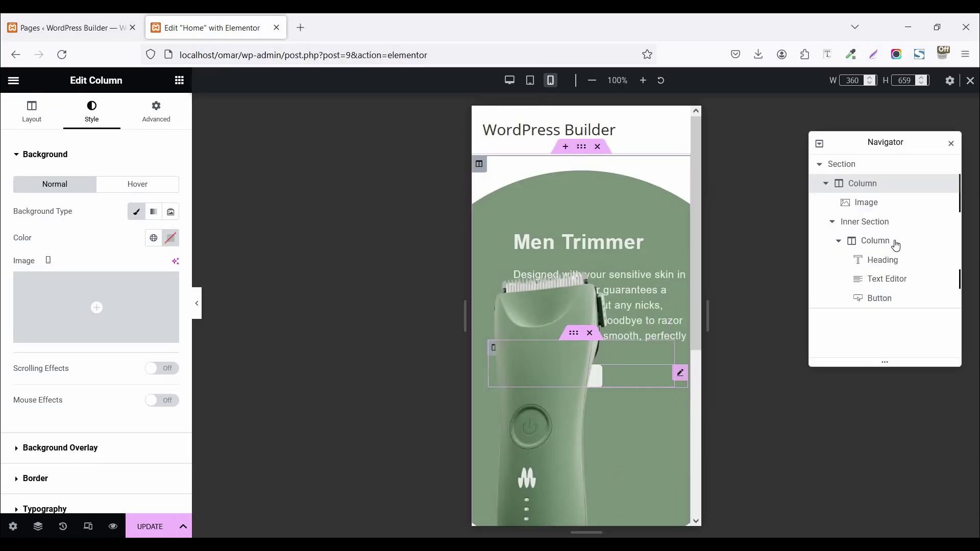
Step: Set the outer section's mobile content width to 320
{"action": "left_click", "coordinate": [848, 167]}
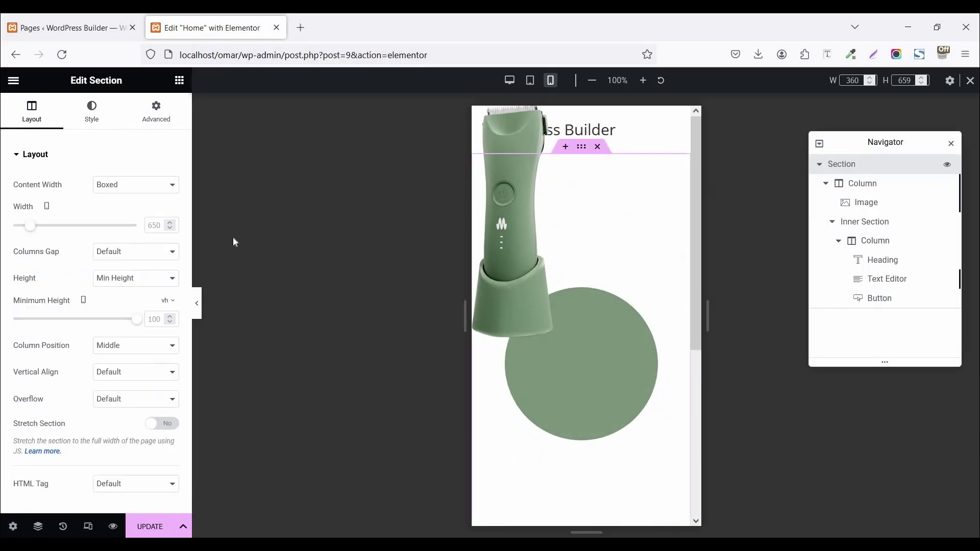
{"action": "left_click", "coordinate": [154, 225]}
{"action": "type", "text": "320"}
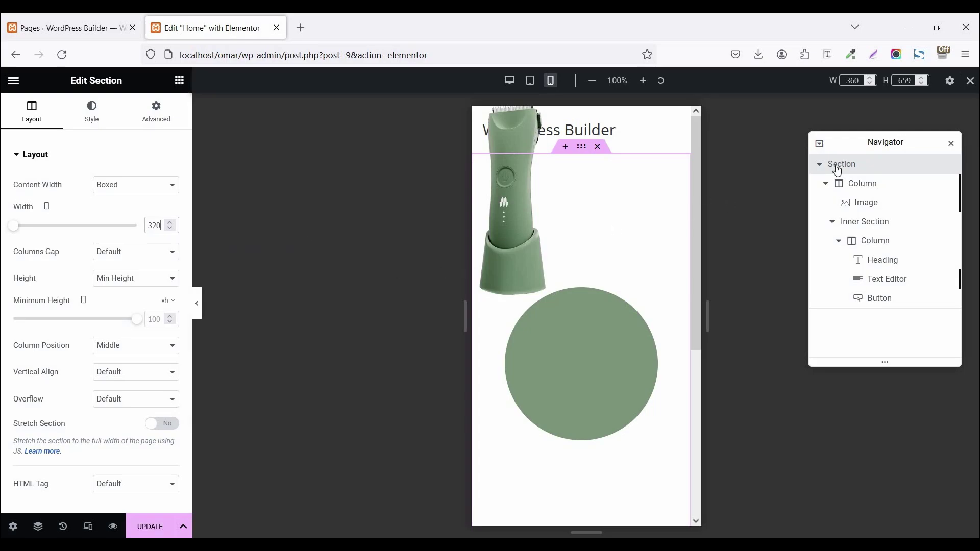
Step: Set the outer column's mobile padding to 25 px on all sides
{"action": "left_click", "coordinate": [872, 186]}
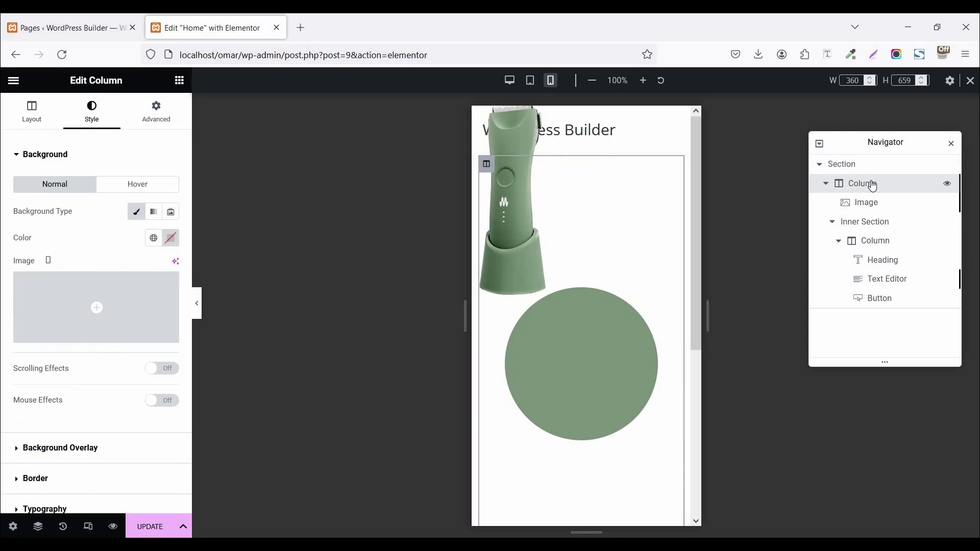
{"action": "left_click", "coordinate": [156, 120]}
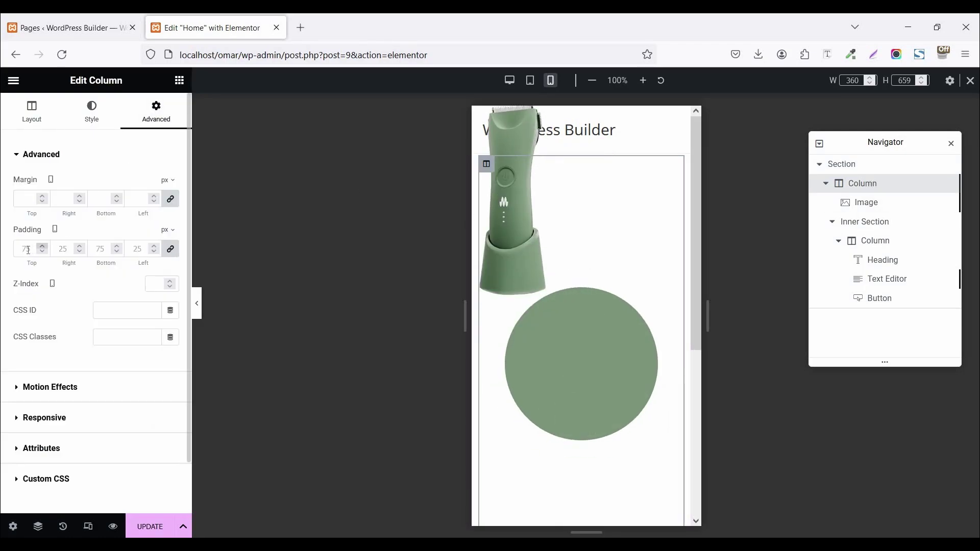
{"action": "type", "text": "25"}
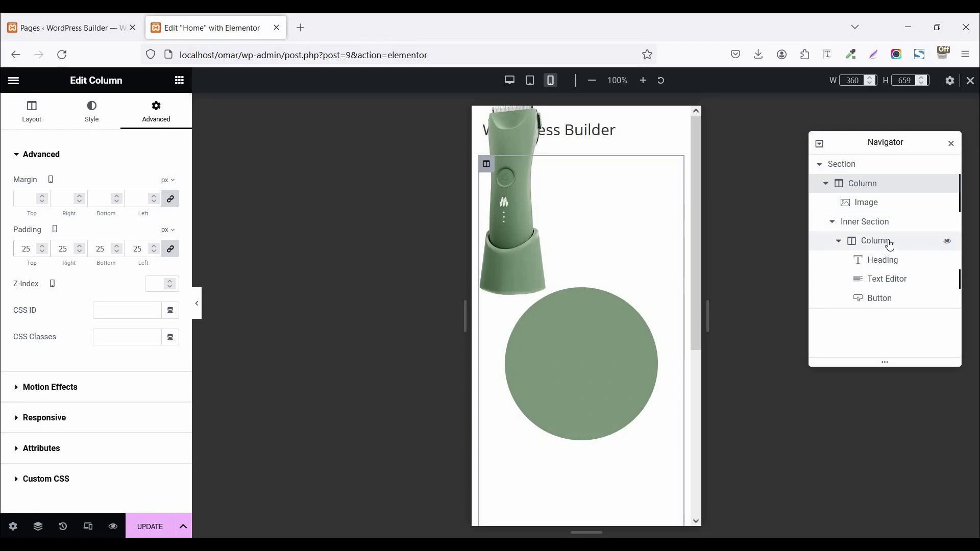
Step: Set the inner column's mobile margin to 0 on all sides
{"action": "left_click", "coordinate": [889, 245]}
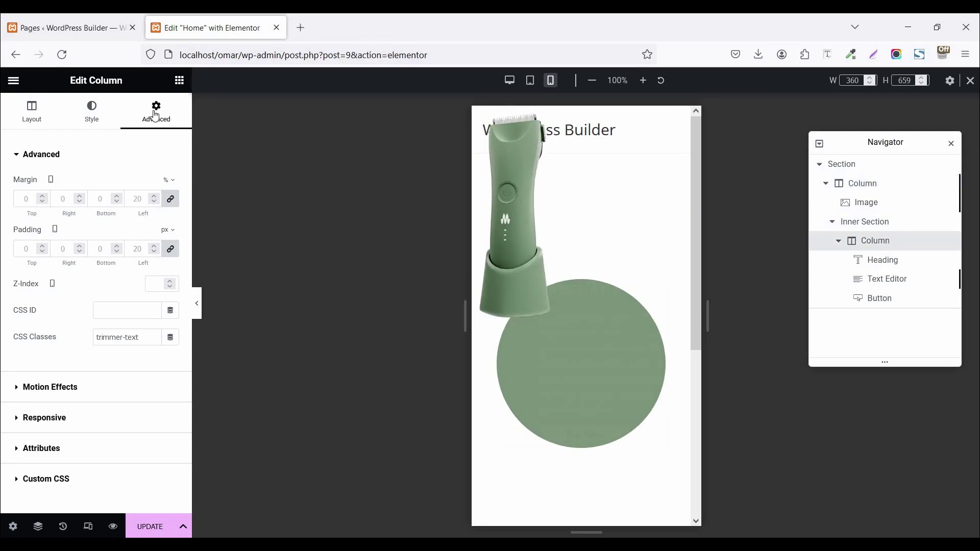
{"action": "left_click", "coordinate": [874, 247]}
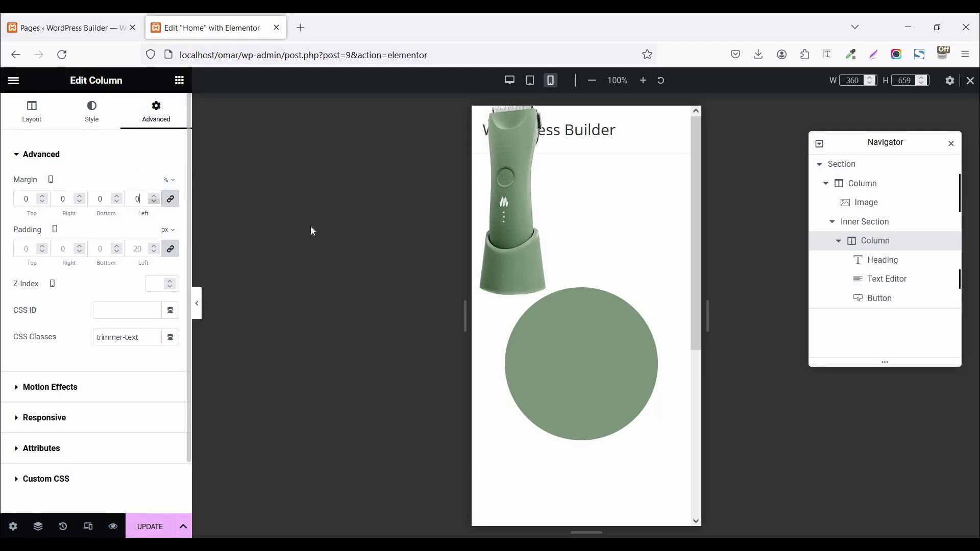
Step: Set the trimmer image's mobile width to 180 px
{"action": "left_click", "coordinate": [867, 203]}
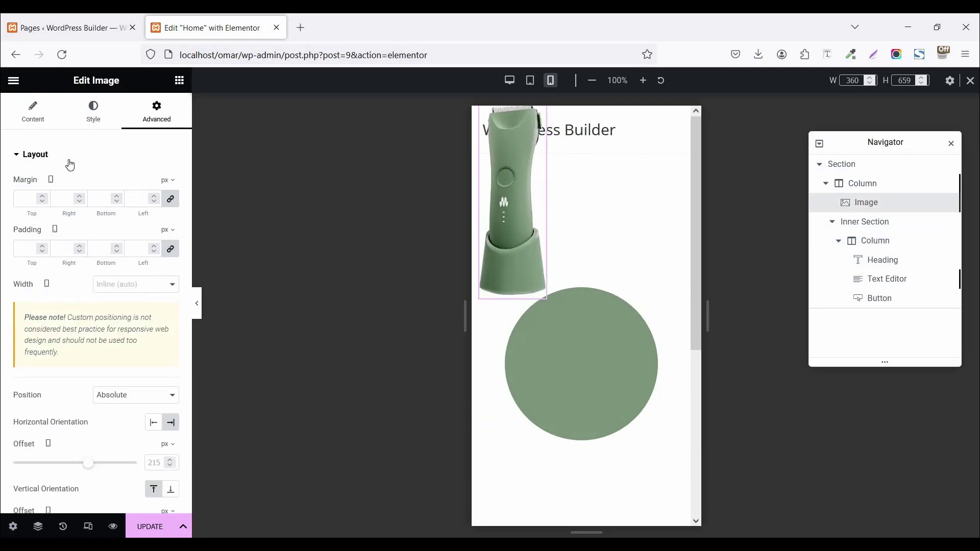
{"action": "left_click", "coordinate": [36, 117]}
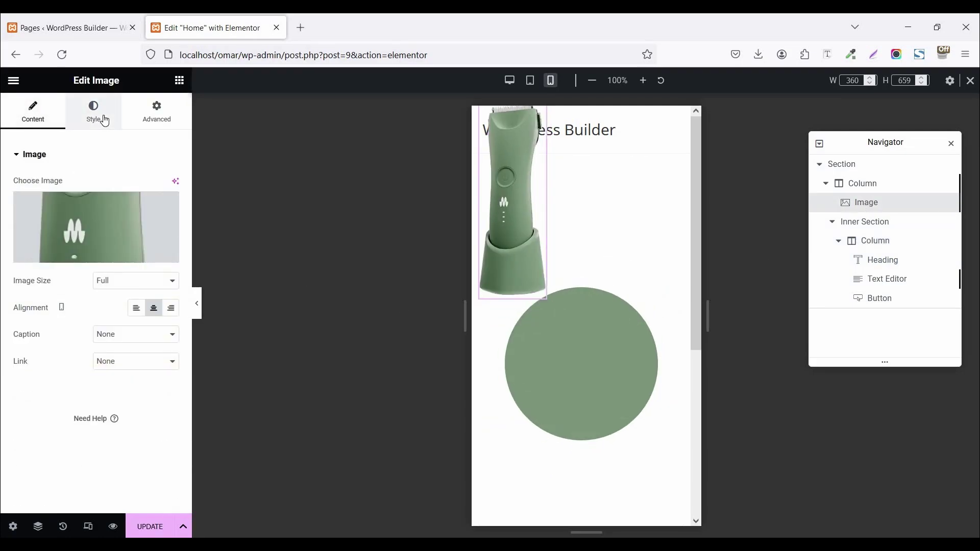
{"action": "left_click", "coordinate": [105, 121]}
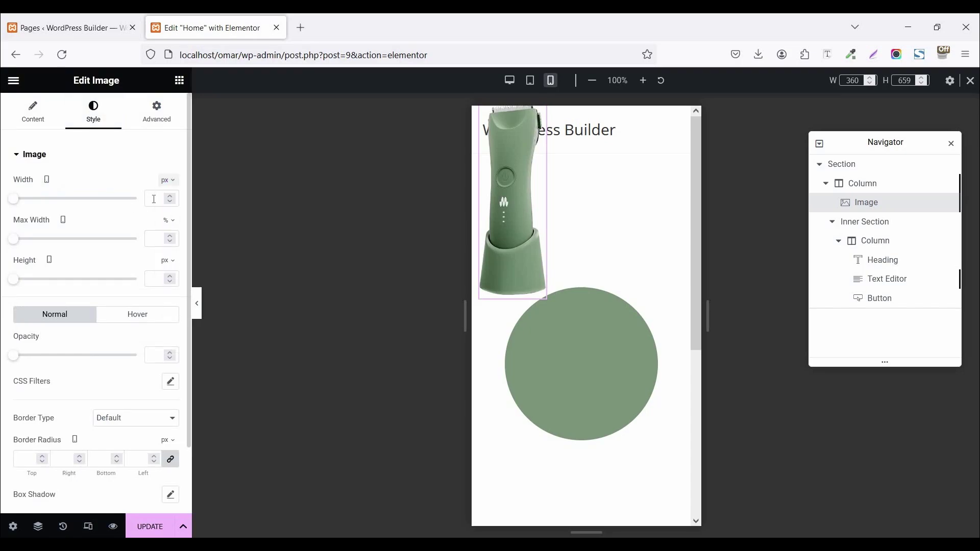
{"action": "type", "text": "180"}
{"action": "scroll", "coordinate": [105, 312], "scroll_direction": "down", "scroll_amount": 2}
{"action": "scroll", "coordinate": [158, 179], "scroll_direction": "up", "scroll_amount": 2}
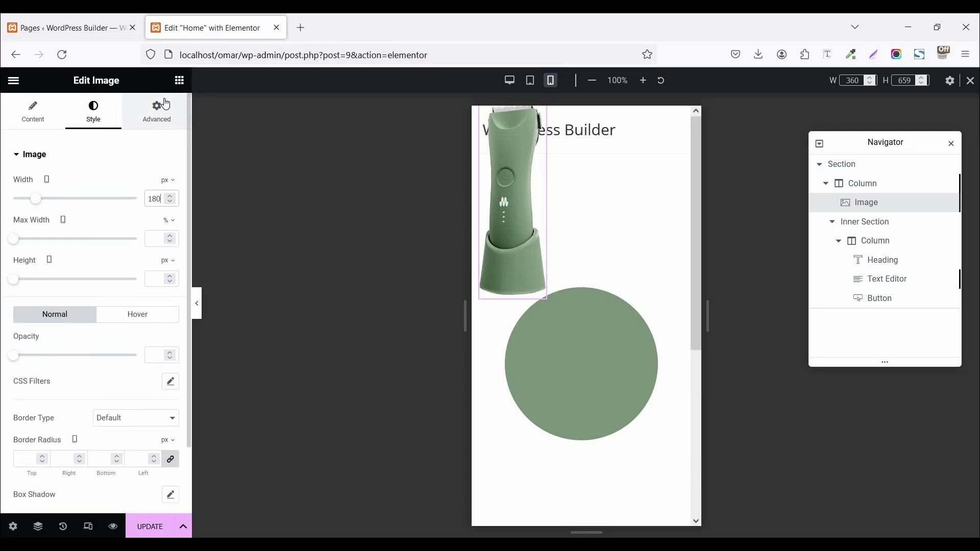
Step: Set the trimmer image's mobile offsets to 64 px horizontal and 130 px vertical, and leave responsive mode
{"action": "left_click", "coordinate": [162, 110]}
{"action": "scroll", "coordinate": [118, 270], "scroll_direction": "down", "scroll_amount": 3}
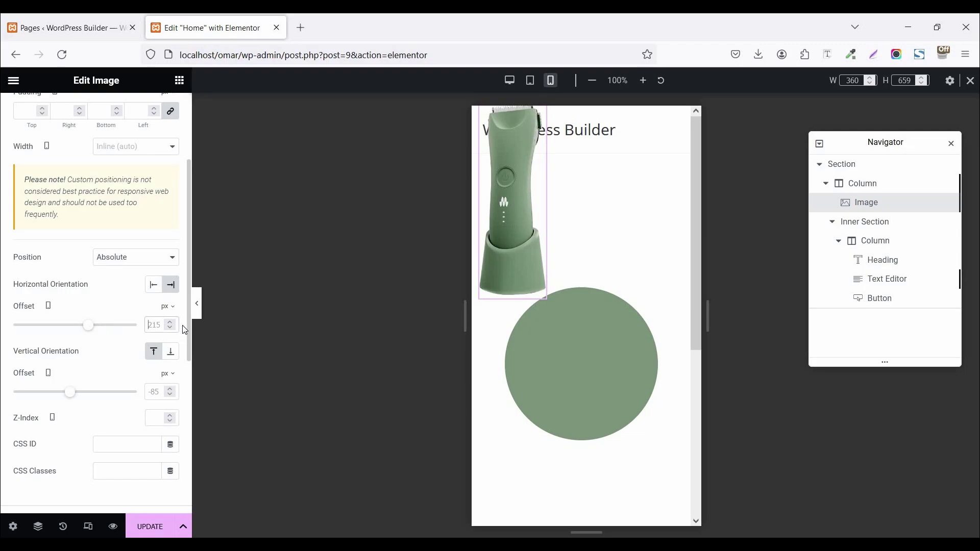
{"action": "left_click_drag", "start_coordinate": [89, 325], "coordinate": [79, 325]}
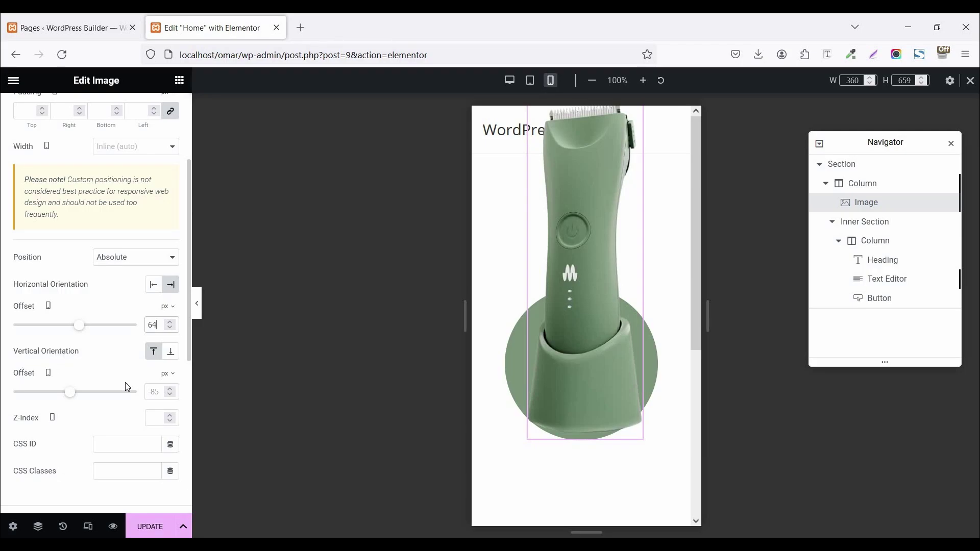
{"action": "left_click", "coordinate": [152, 391]}
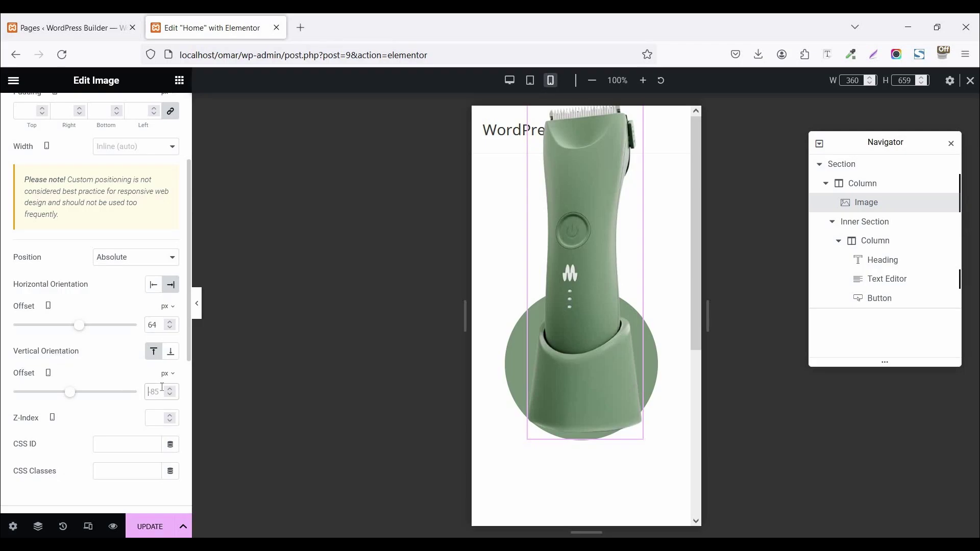
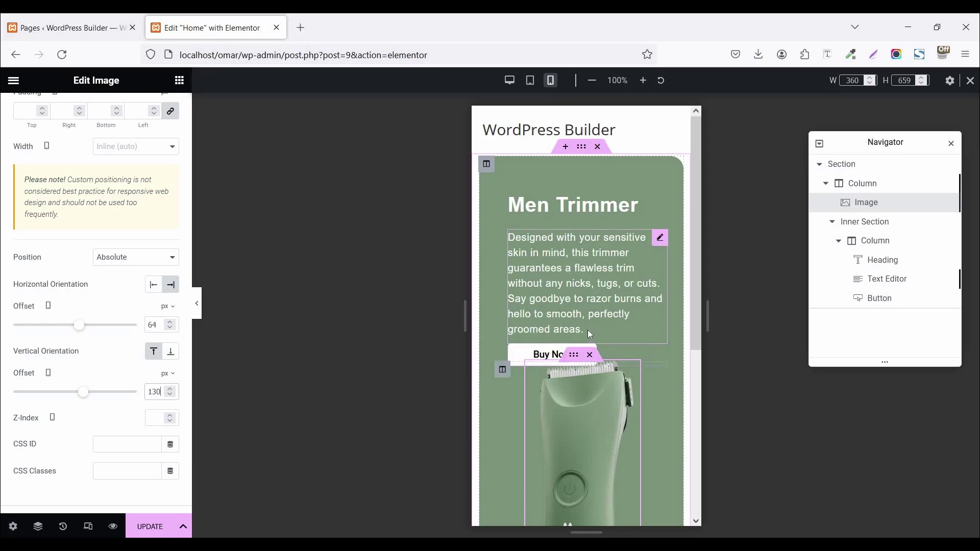
{"action": "left_click", "coordinate": [970, 81]}
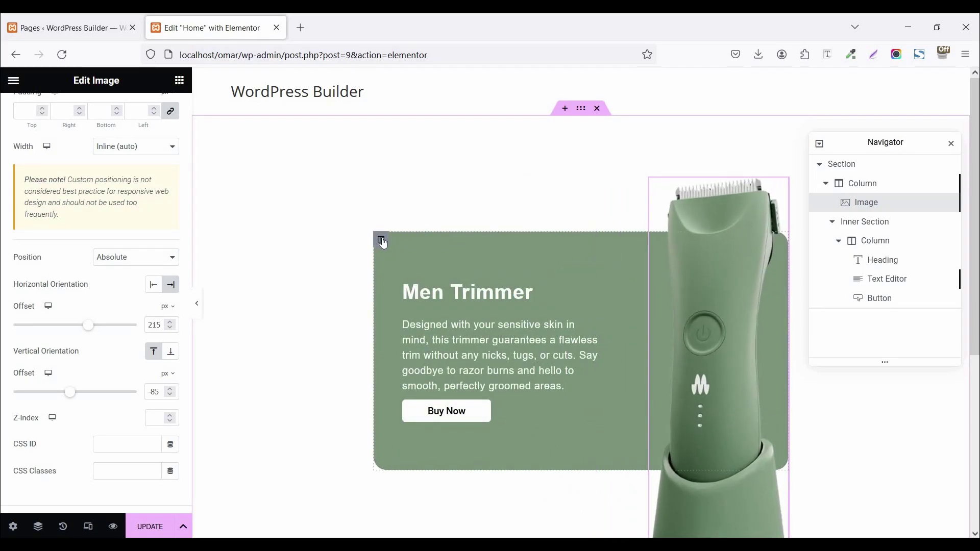
Step: Set --mob-top to 360px in the outer column's custom CSS and save the page
{"action": "left_click", "coordinate": [382, 240]}
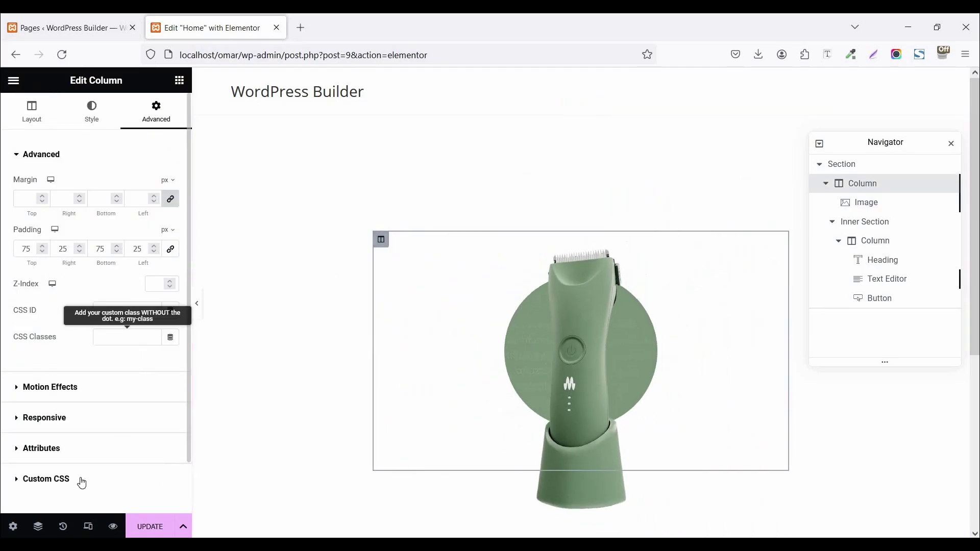
{"action": "left_click", "coordinate": [82, 478]}
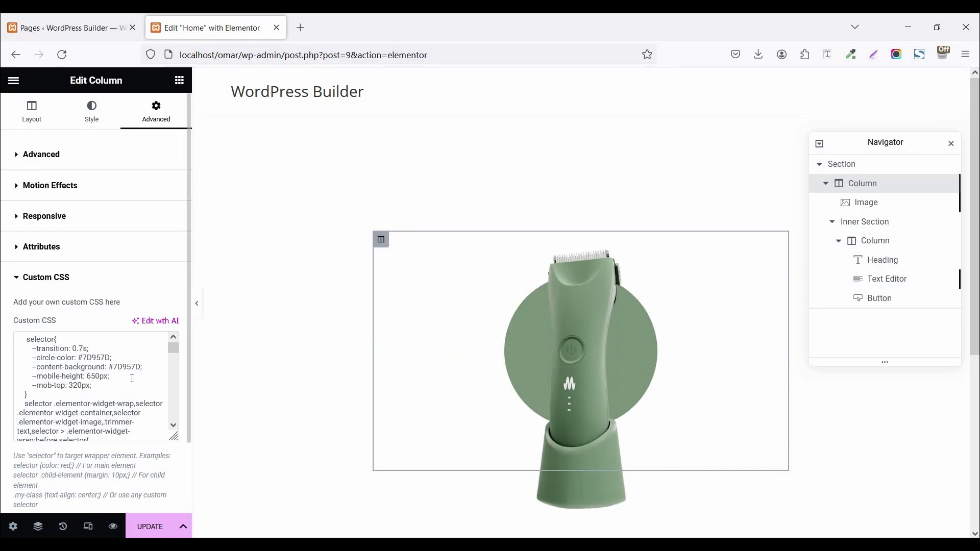
{"action": "left_click", "coordinate": [131, 378]}
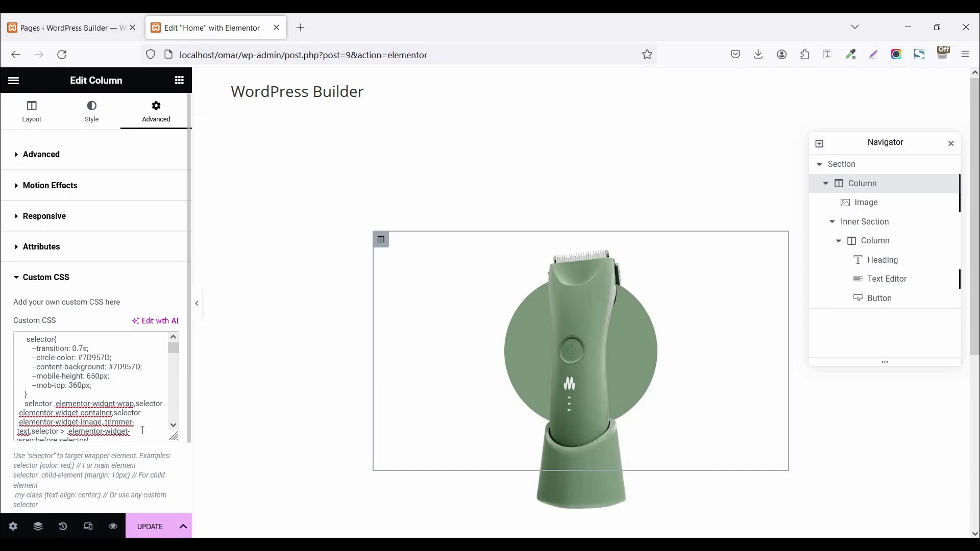
{"action": "left_click", "coordinate": [154, 526]}
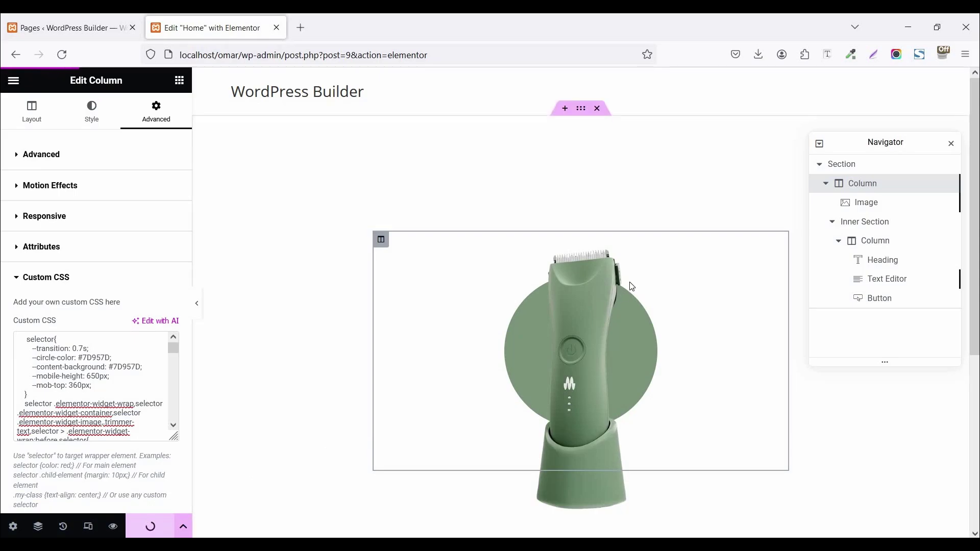
{"action": "left_click", "coordinate": [950, 147]}
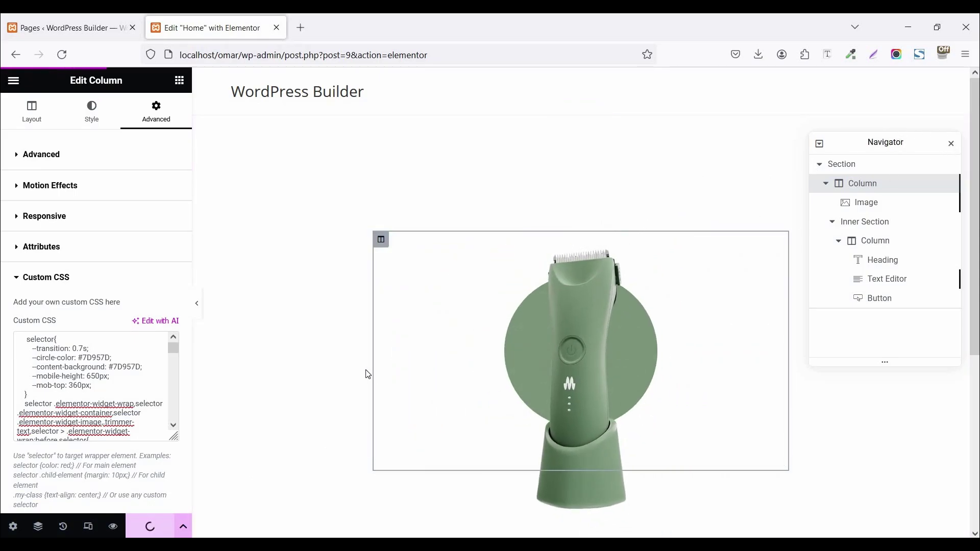
Step: Preview the card's hover reveal in the mobile view and return to the desktop editor
{"action": "left_click", "coordinate": [88, 526]}
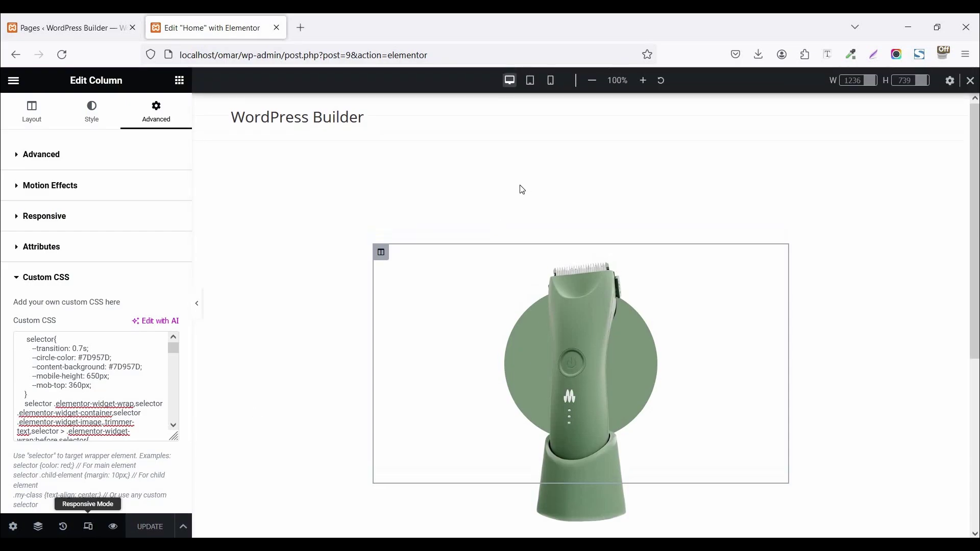
{"action": "left_click", "coordinate": [551, 80]}
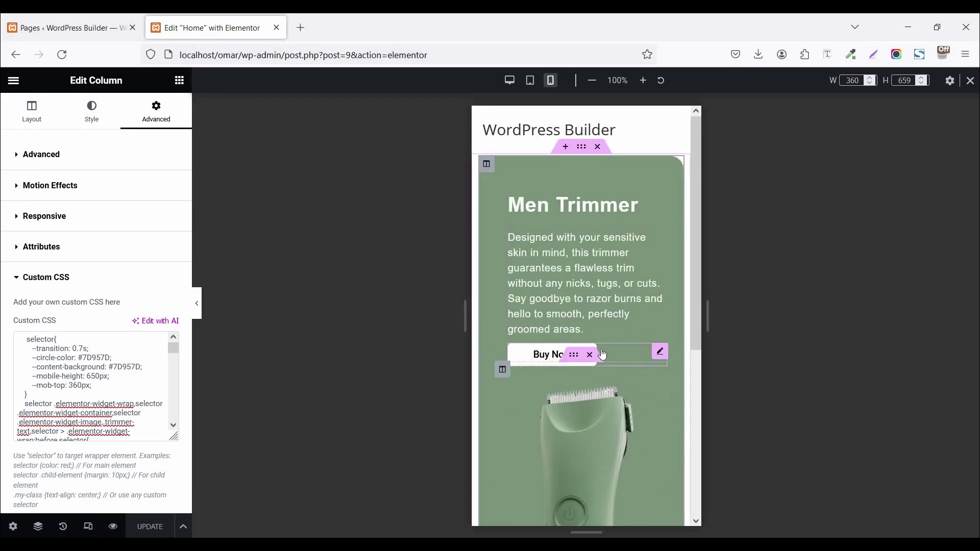
{"action": "left_click", "coordinate": [969, 82]}
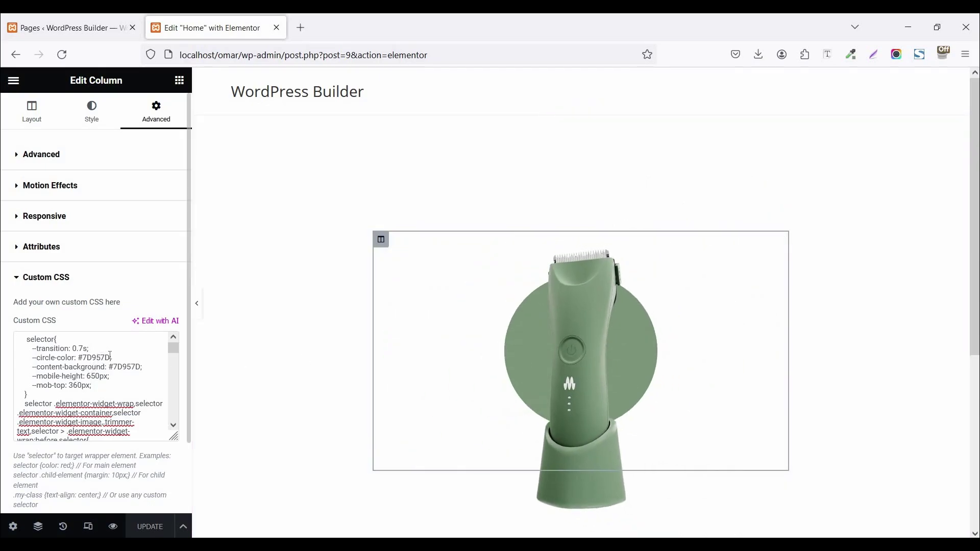
Step: Try #000000 as the --circle-color value in the outer column's custom CSS and undo the change
{"action": "left_click_drag", "start_coordinate": [111, 358], "coordinate": [87, 357]}
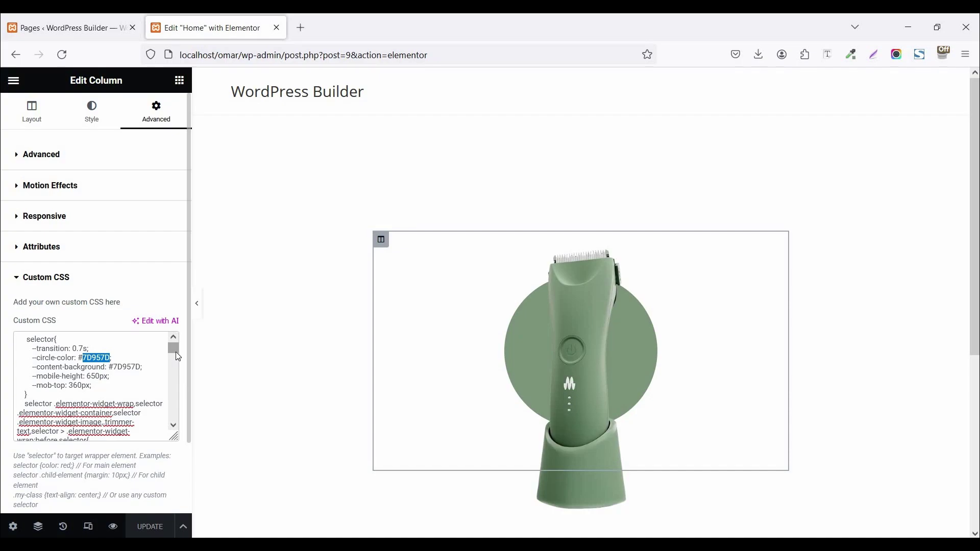
{"action": "type", "text": "00000"}
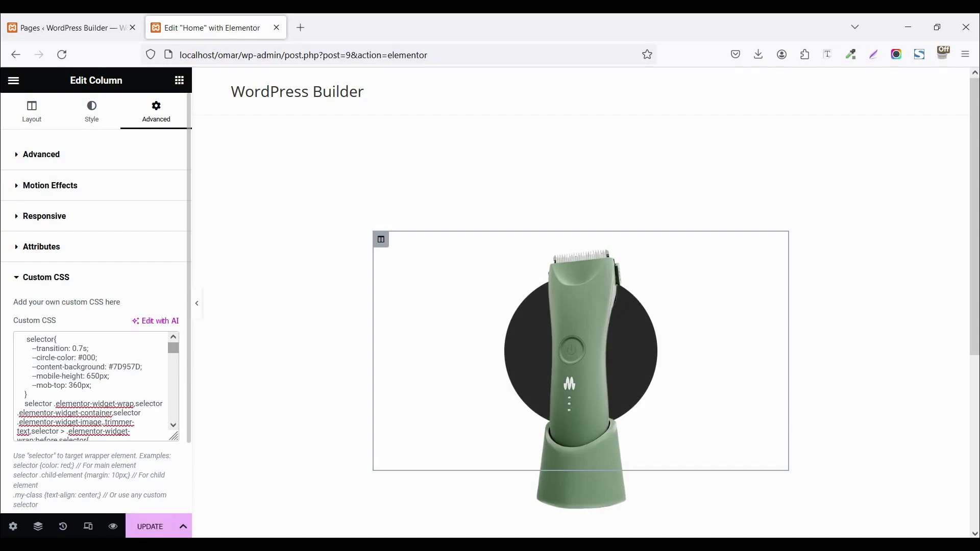
{"action": "type", "text": "0"}
{"action": "mouse_move", "coordinate": [531, 365]}
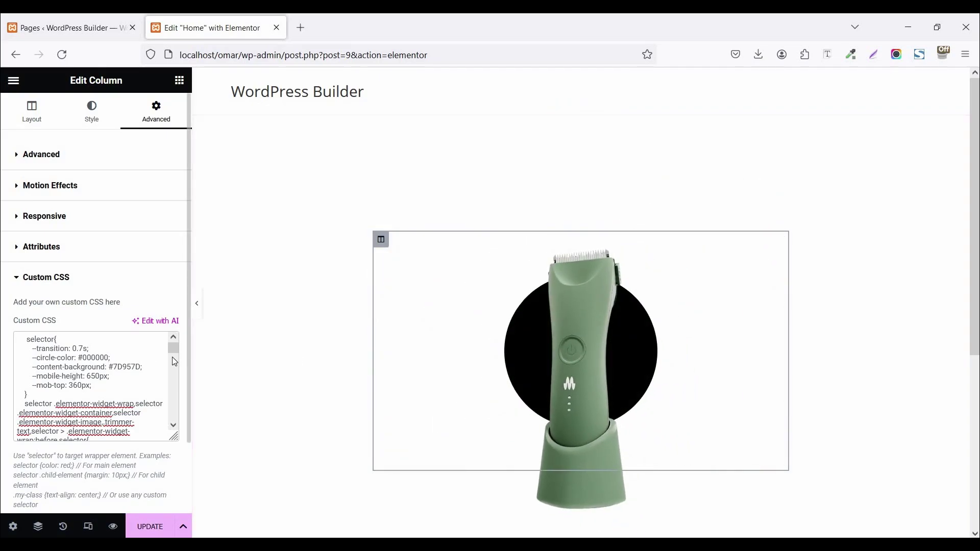
{"action": "key", "text": "ctrl+z"}
{"action": "key", "text": "ctrl+c"}
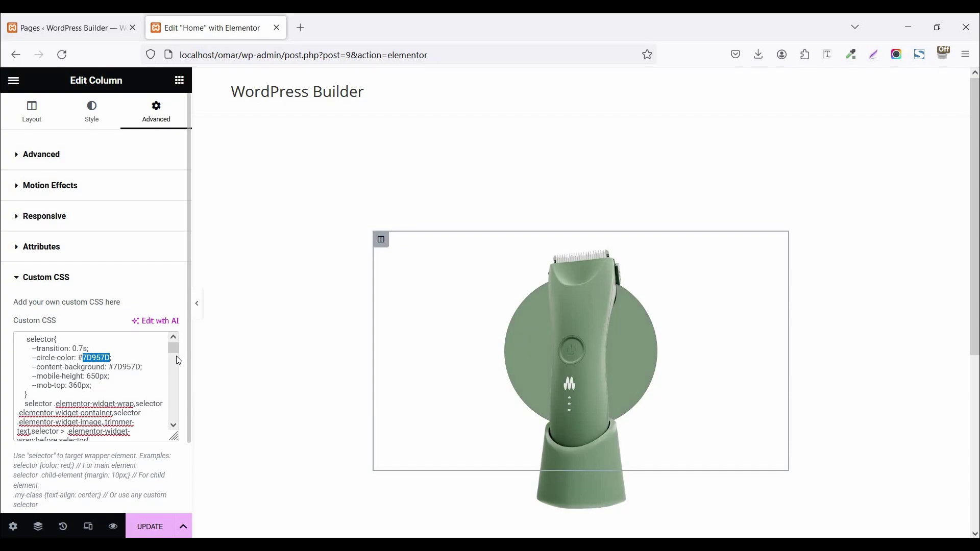
{"action": "mouse_move", "coordinate": [537, 317]}
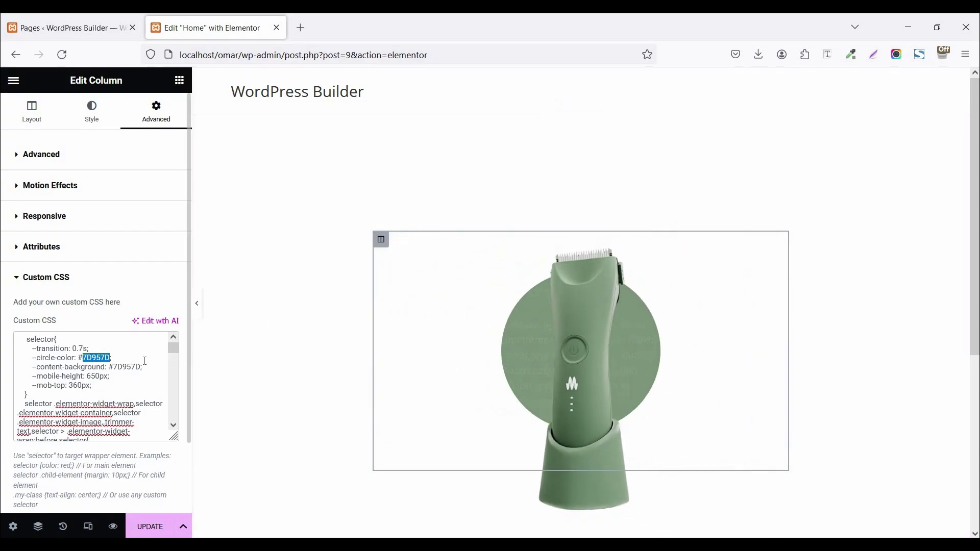
Step: Clear the --content-background colour code in the custom CSS and re-enter it as #7D957D
{"action": "left_click_drag", "start_coordinate": [126, 368], "coordinate": [142, 367]}
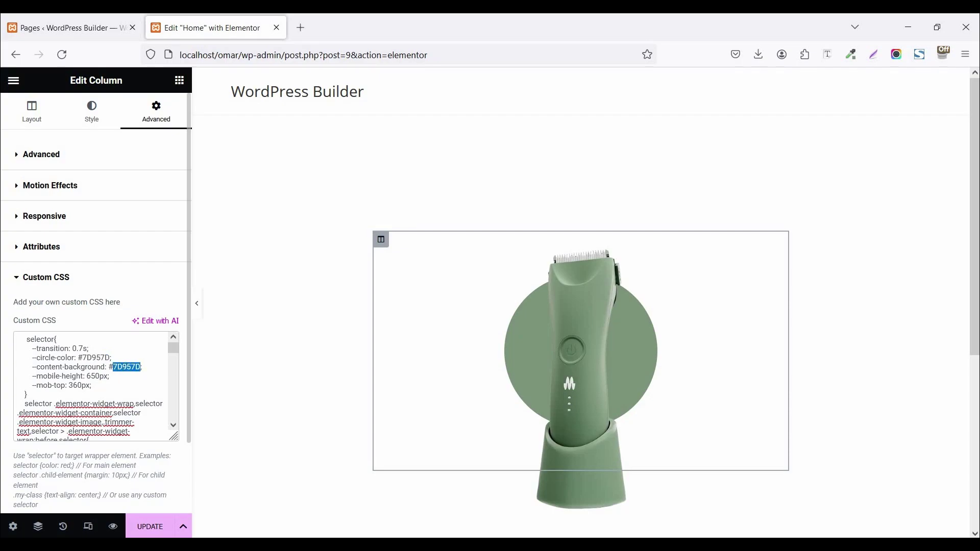
{"action": "key", "text": "BackSpace"}
{"action": "key", "text": "BackSpace"}
{"action": "key", "text": "BackSpace"}
{"action": "key", "text": "BackSpace"}
{"action": "key", "text": "BackSpace"}
{"action": "key", "text": "BackSpace"}
{"action": "key", "text": "BackSpace"}
{"action": "key", "text": "ctrl+v"}
Step: Save the page and preview the whole card's hover reveal with the editor panel hidden
{"action": "key", "text": "ctrl+s"}
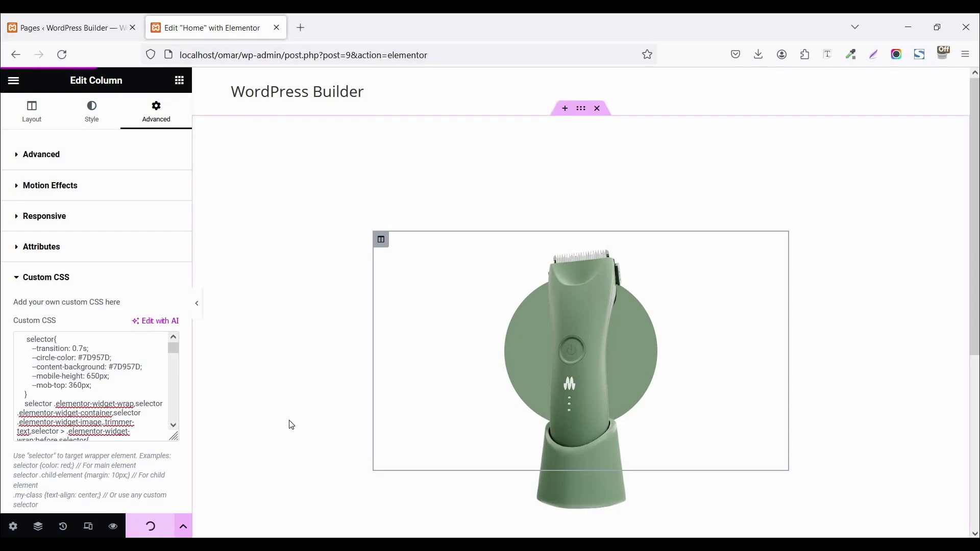
{"action": "left_click", "coordinate": [198, 305]}
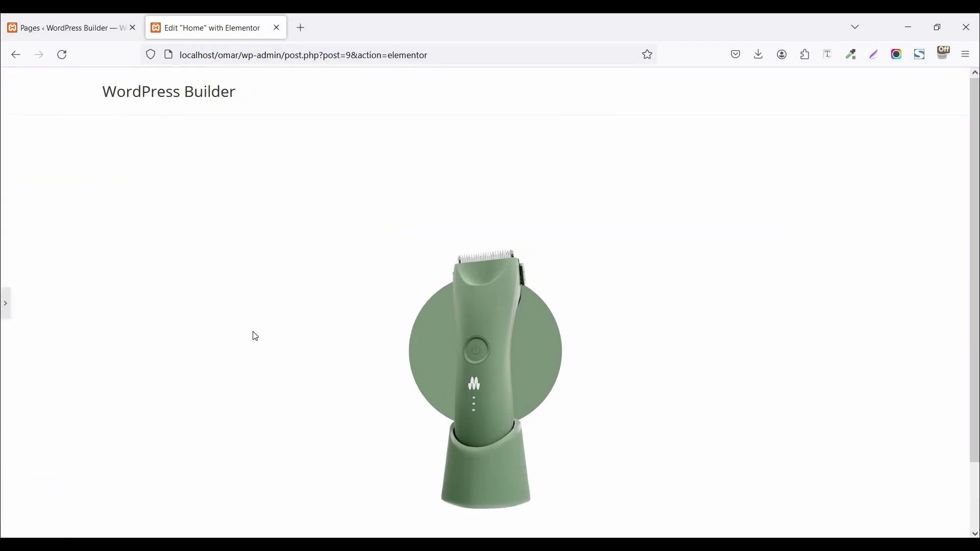
{"action": "mouse_move", "coordinate": [401, 317]}
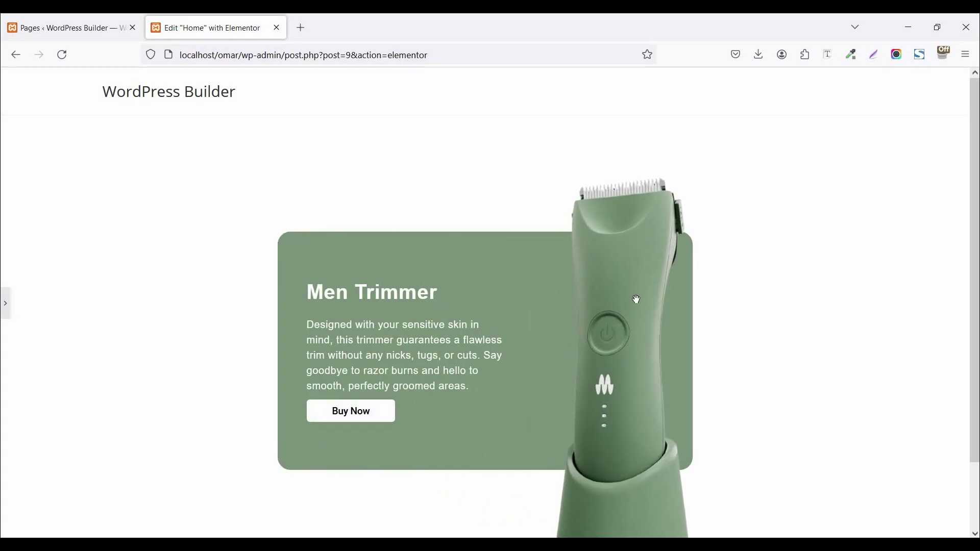
{"action": "scroll", "coordinate": [725, 288], "scroll_direction": "down", "scroll_amount": 3}
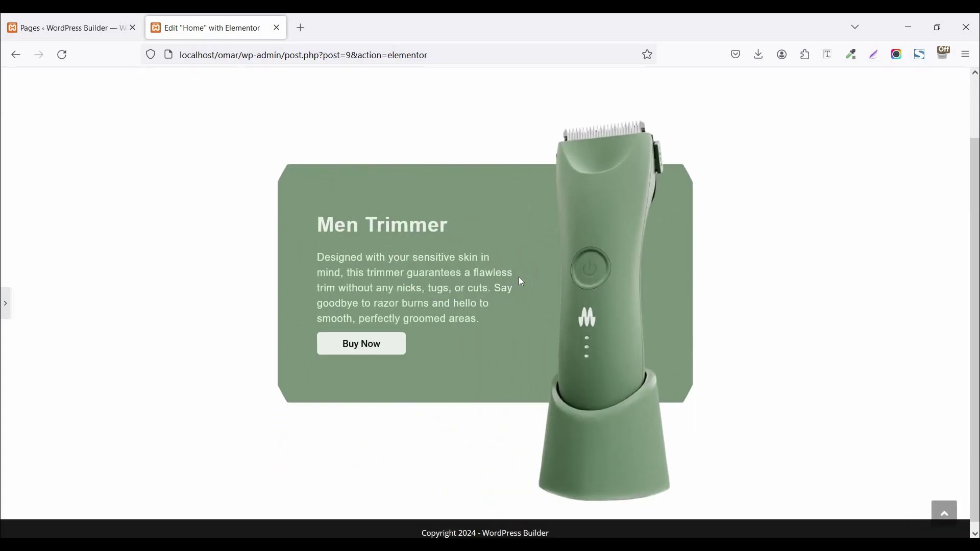